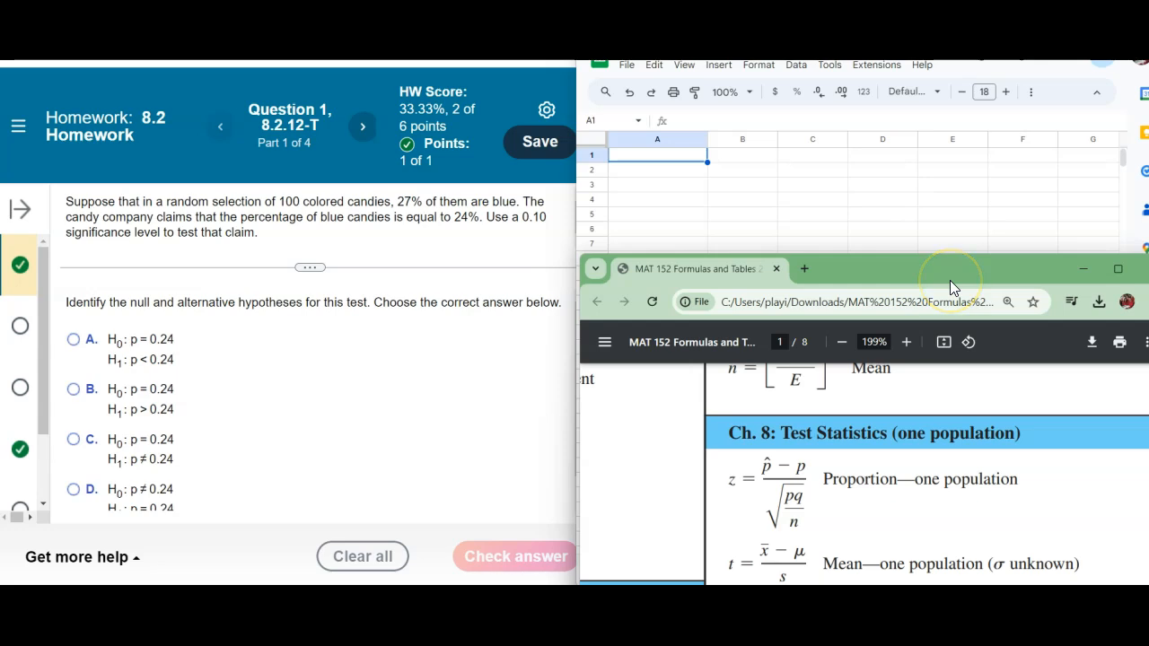
Step: Answer part 1 with option C, H0: p = 0.24 and H1: p ≠ 0.24, and submit it for checking
drag(950, 280, 950, 245)
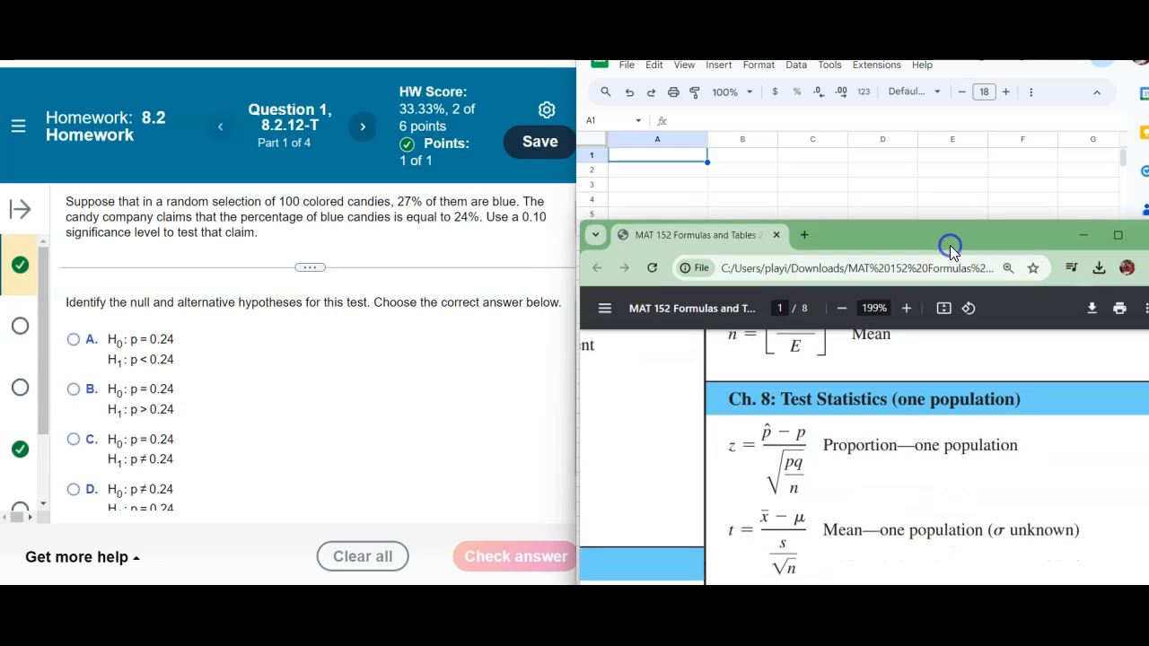
click(1080, 238)
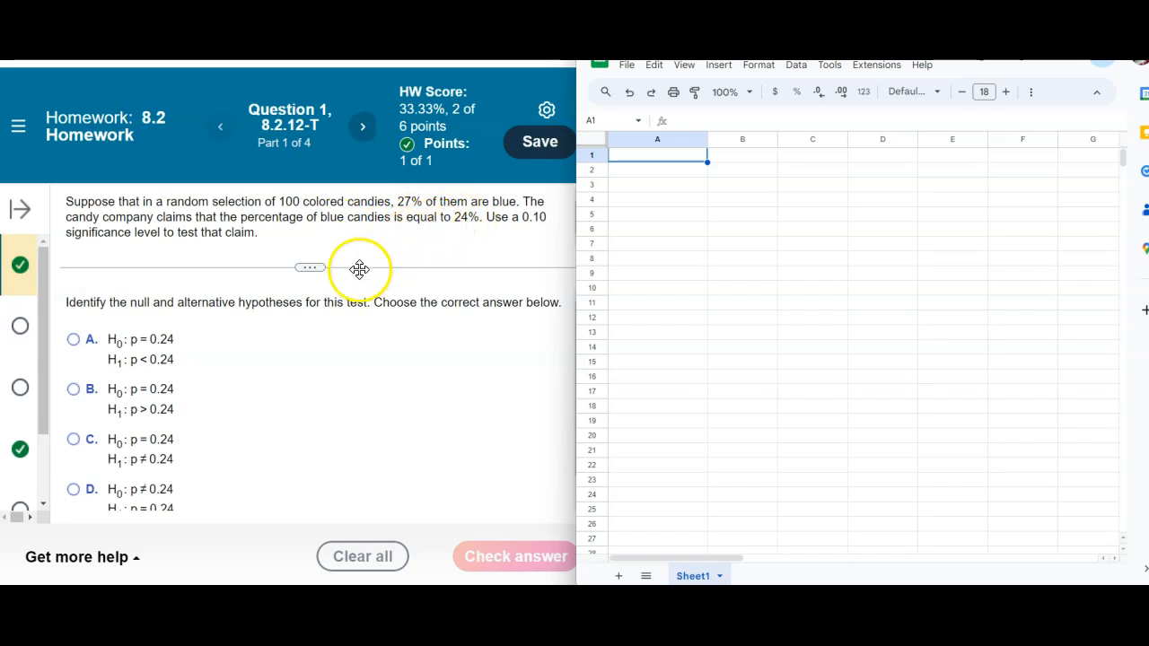
click(73, 438)
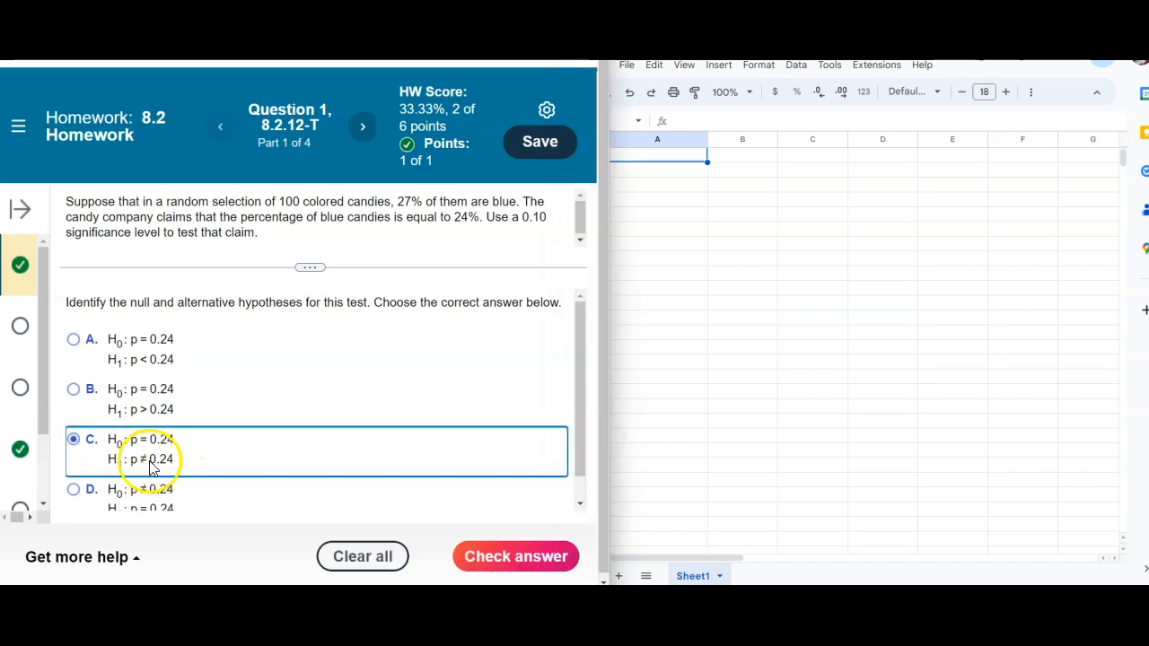
click(501, 565)
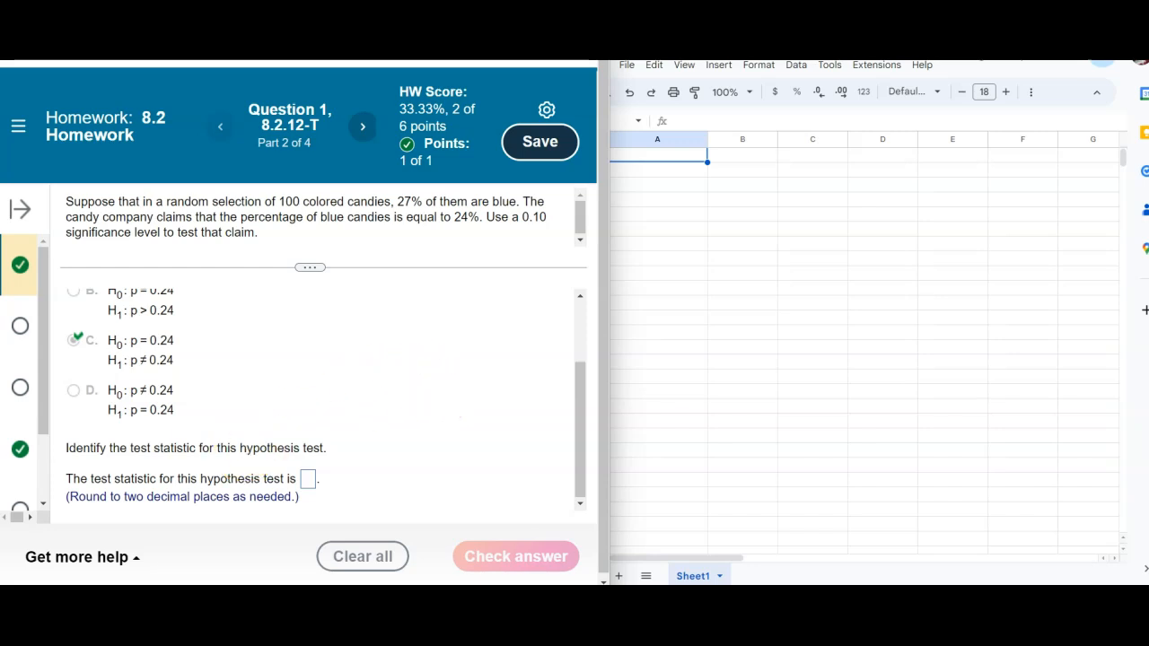
Step: Consult the Ch. 8 test statistics formulas and list the variable labels p-hat, p, q and n in cells B1 to B4
key(alt+Tab)
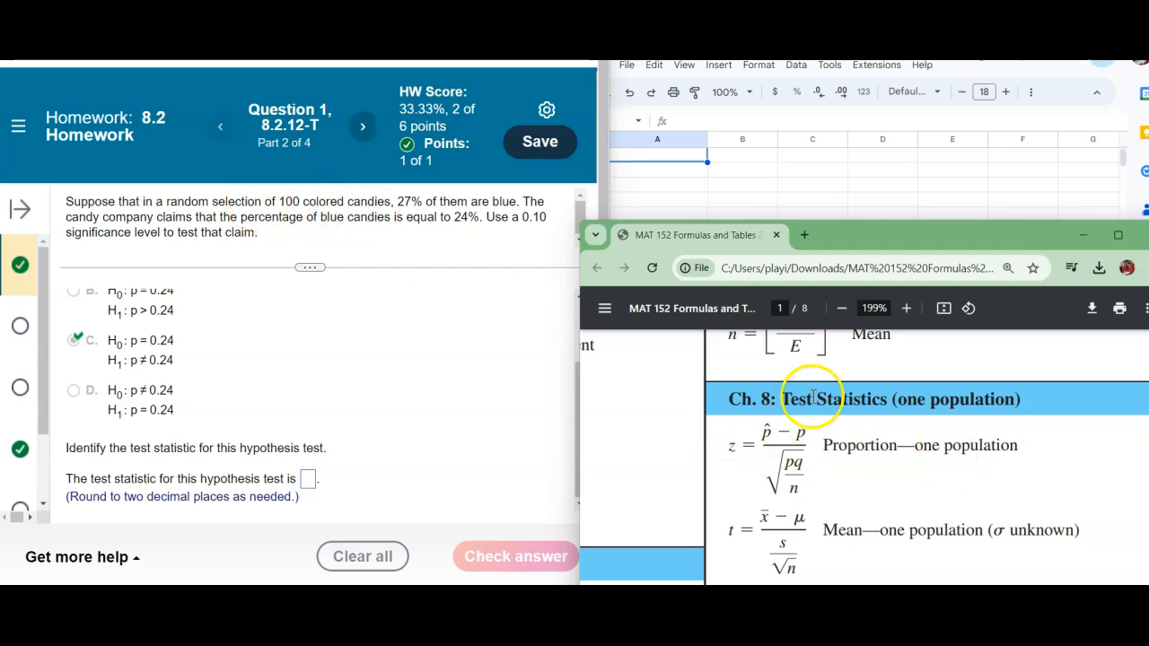
drag(884, 400, 888, 399)
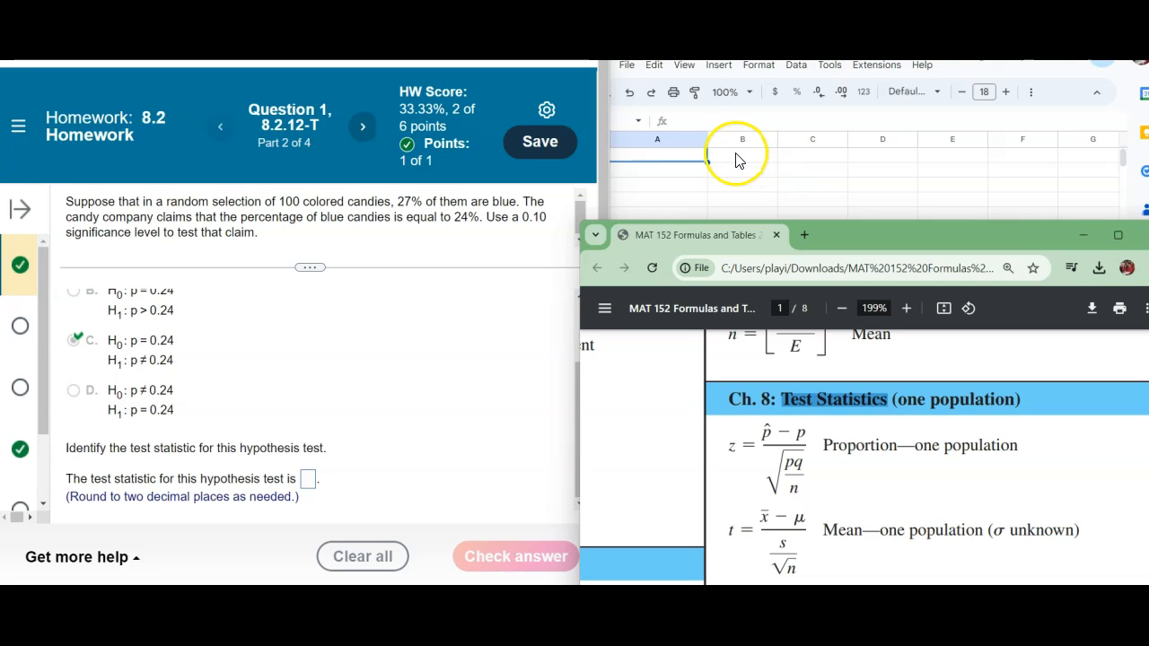
click(736, 160)
text(p-hat)
key(Return)
text(p)
key(Delete)
key(Return)
text(q)
key(Return)
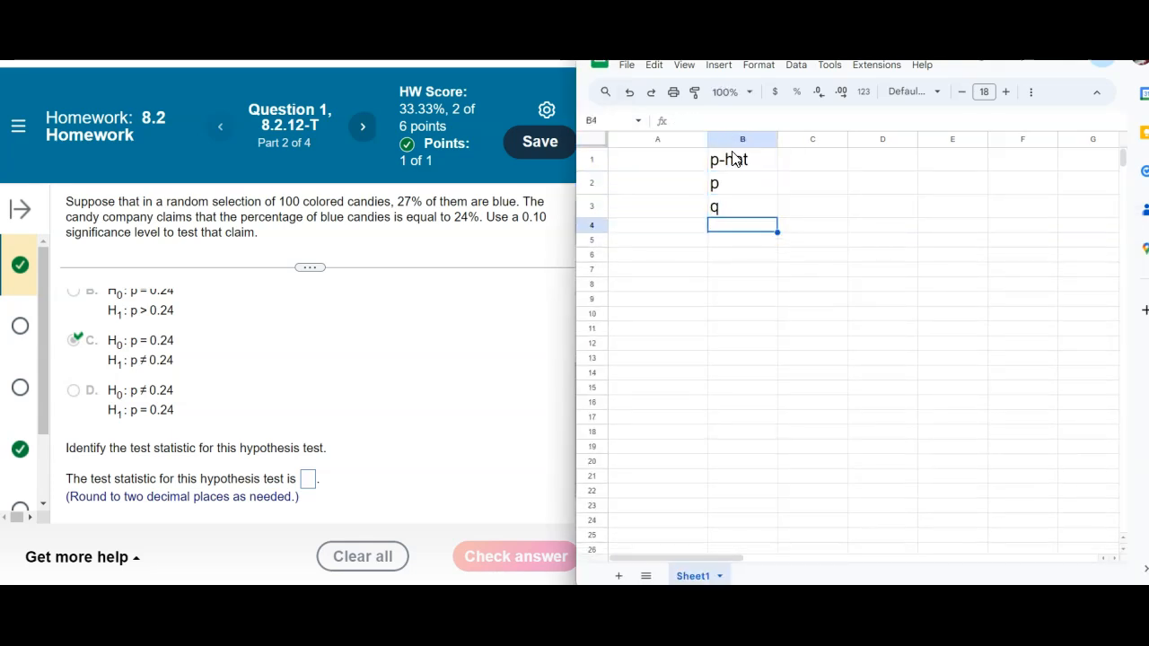
text(n)
Step: Enter 0.27 for p-hat in A1 and 0.24 for p in A2
key(Left)
key(Up)
key(Up)
key(Up)
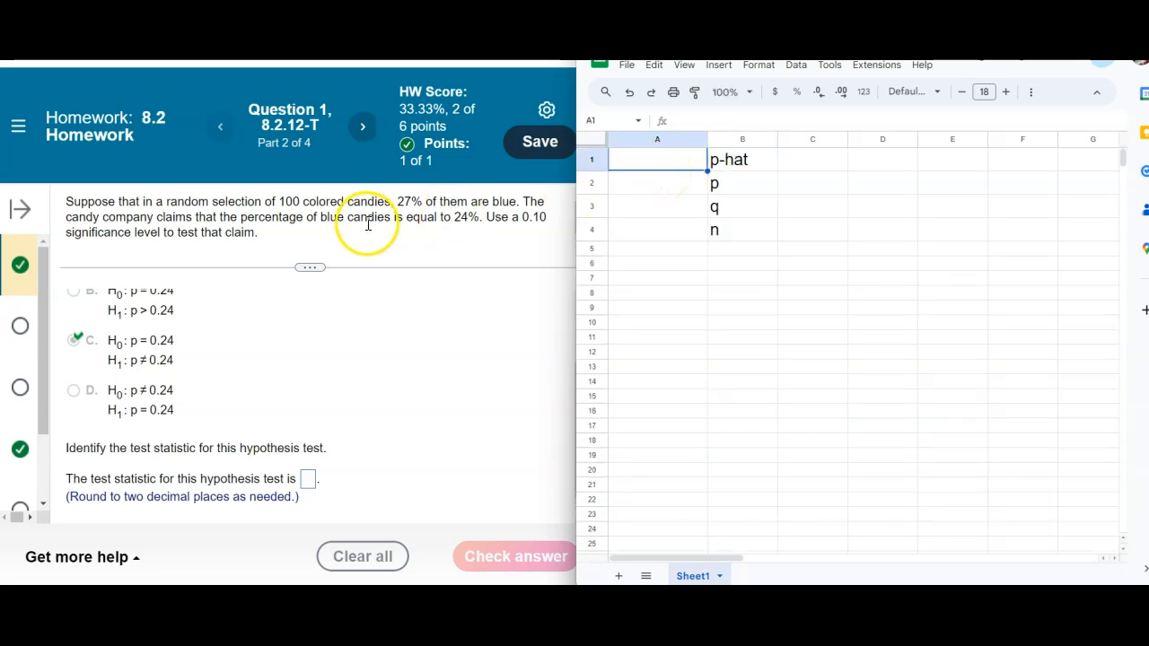
text(0.27)
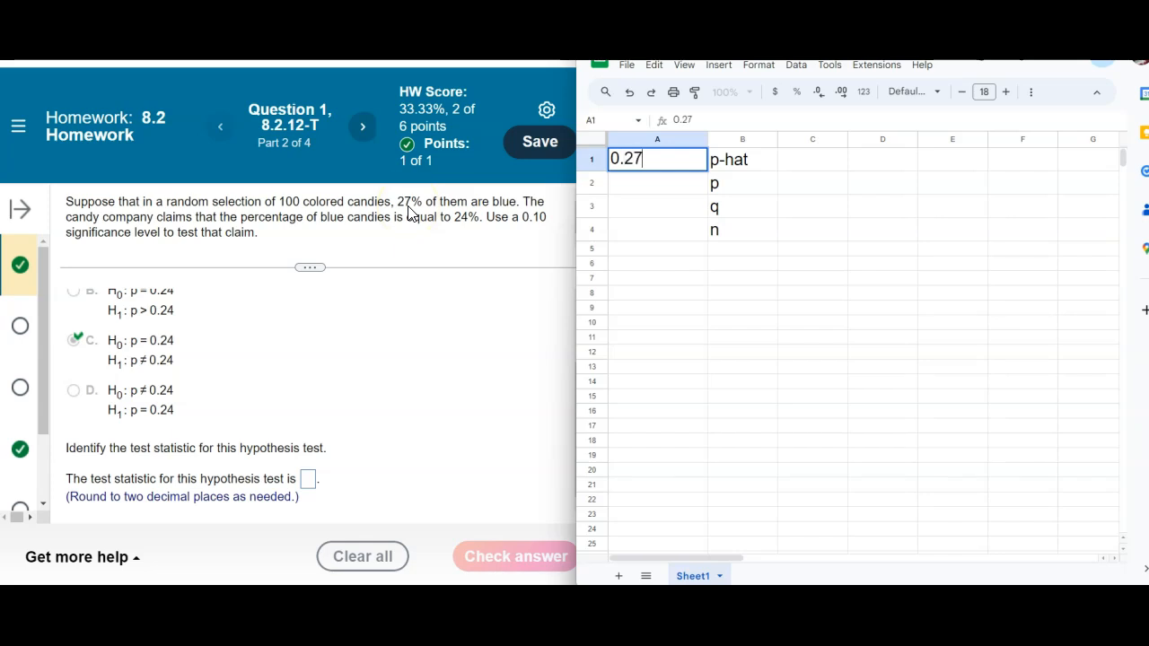
key(Return)
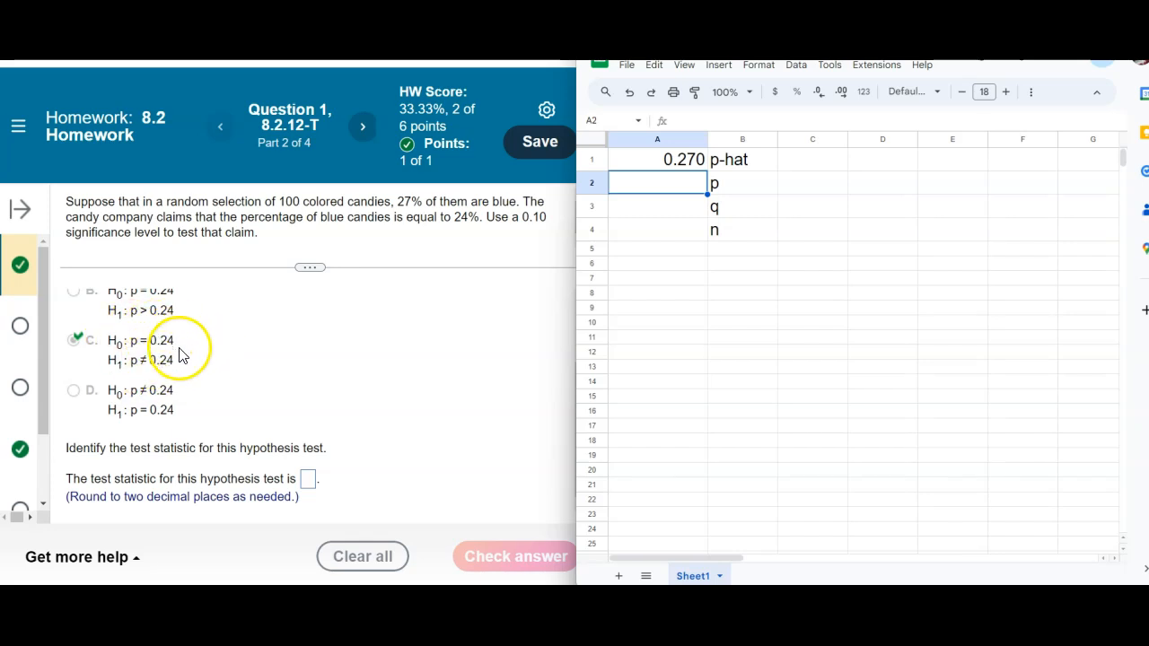
text(0.24)
key(Return)
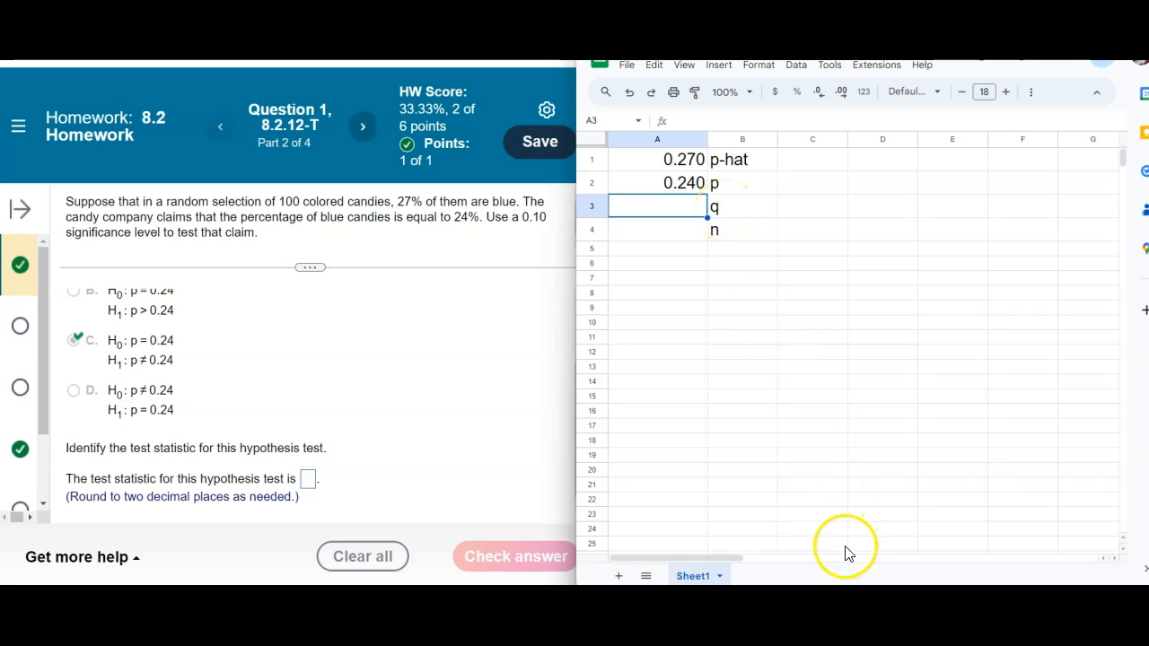
Step: Calculate q in A3 with the formula =1-A2 and enter 100 for n in A4
click(845, 596)
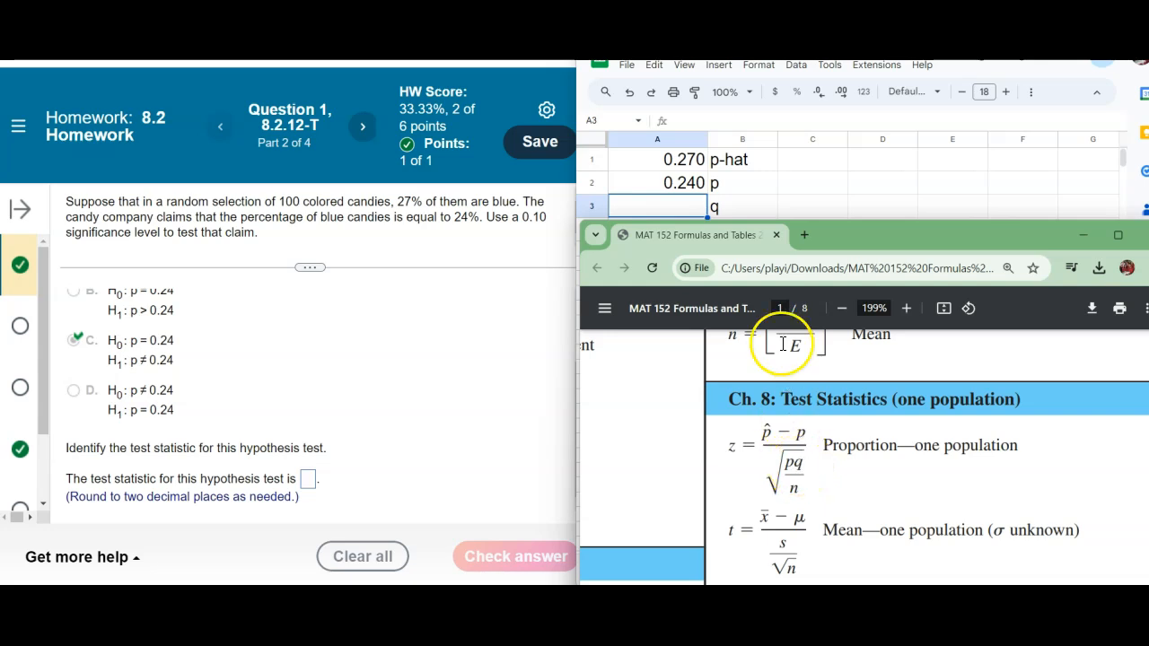
click(806, 184)
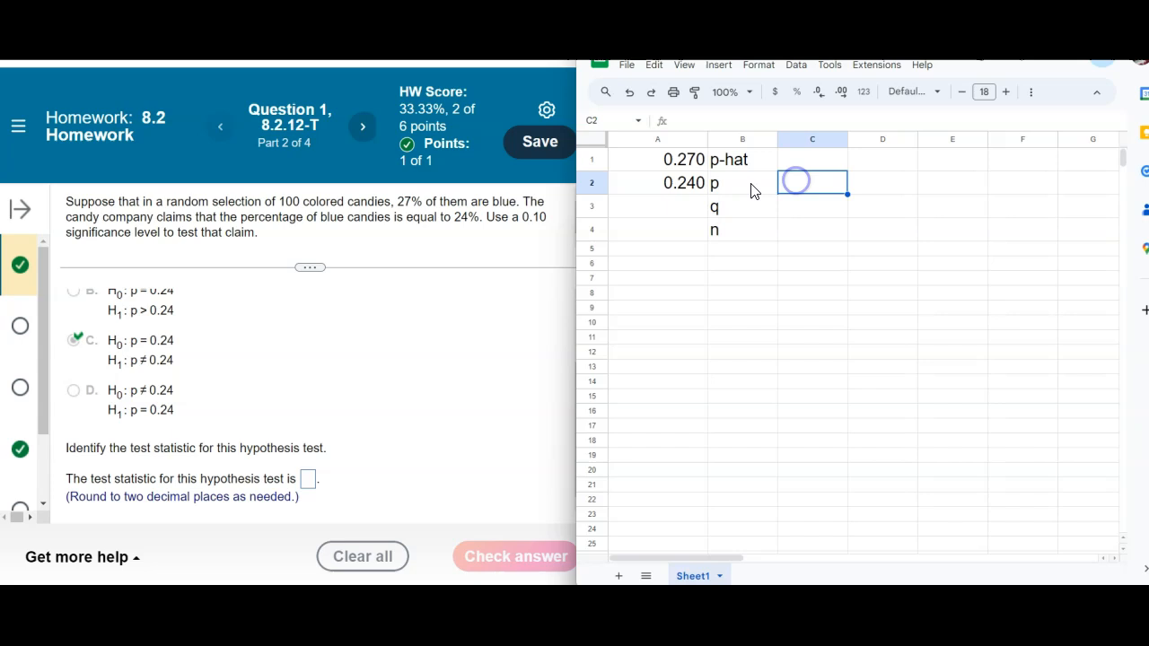
click(700, 186)
click(693, 163)
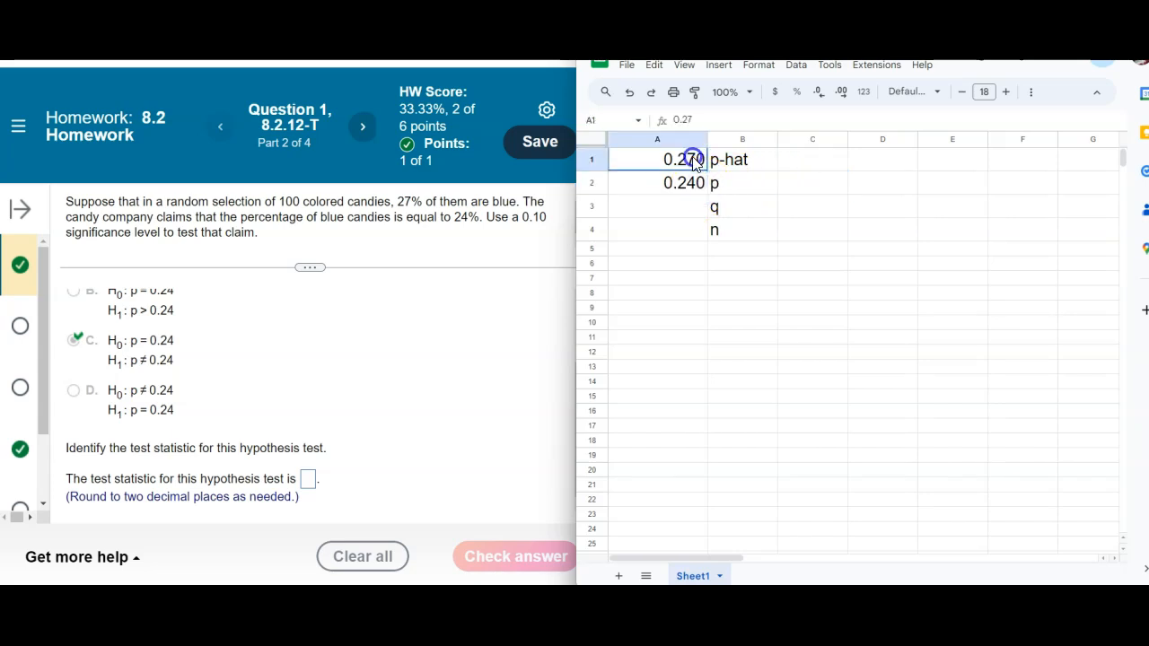
click(683, 208)
text(=)
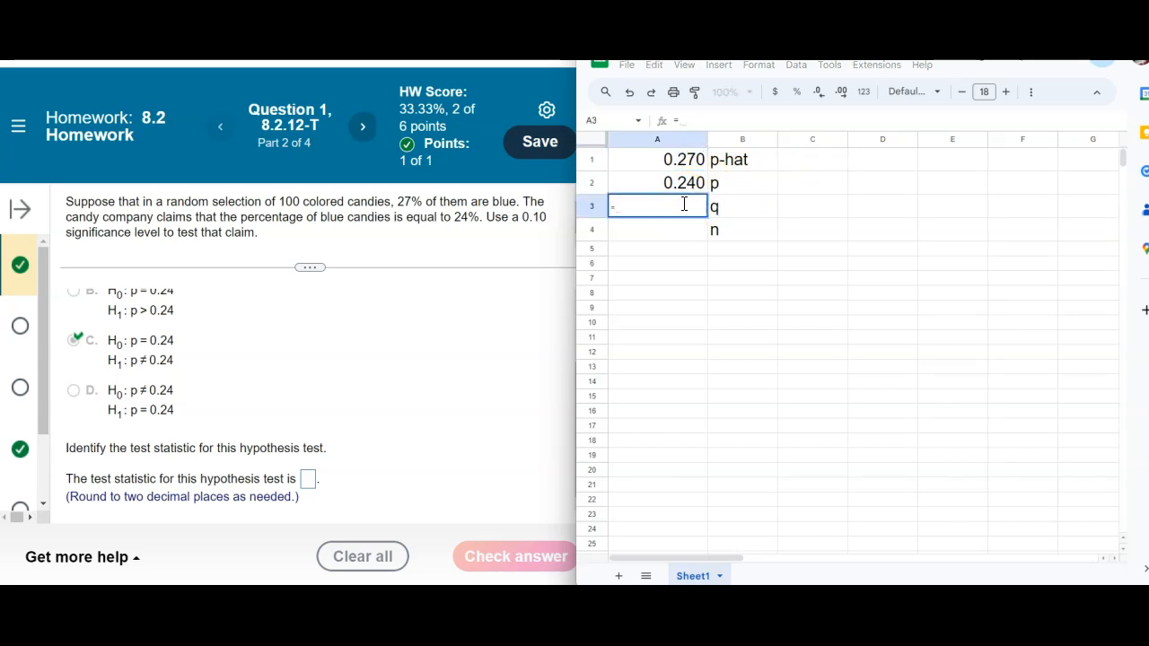
text(1-)
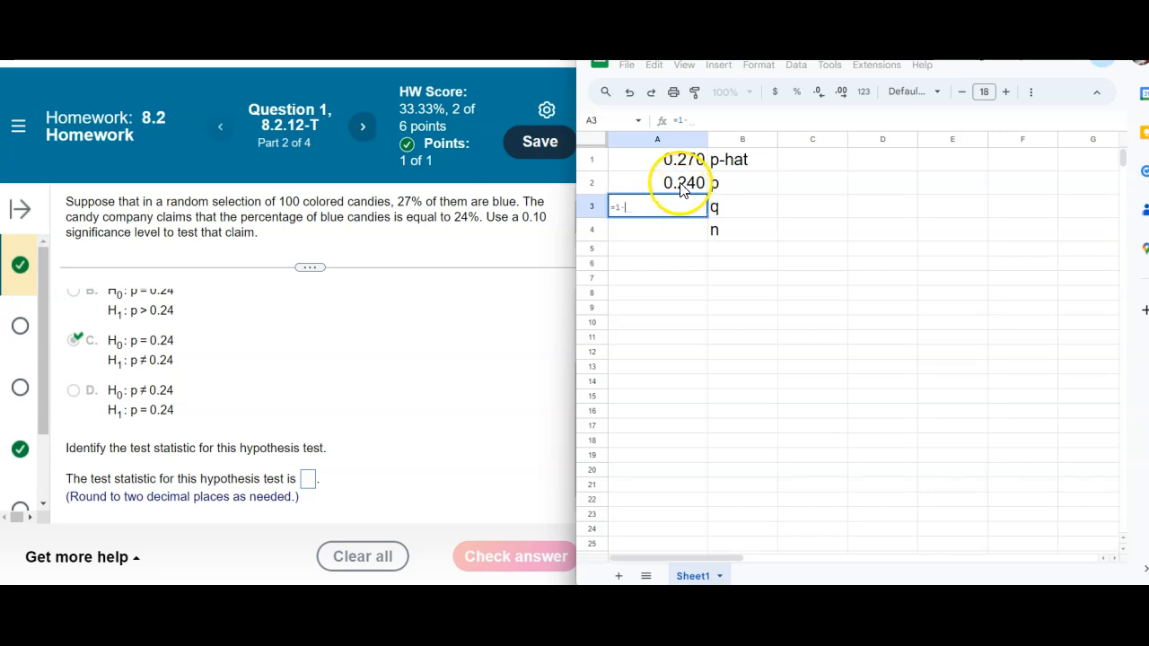
click(682, 189)
key(Return)
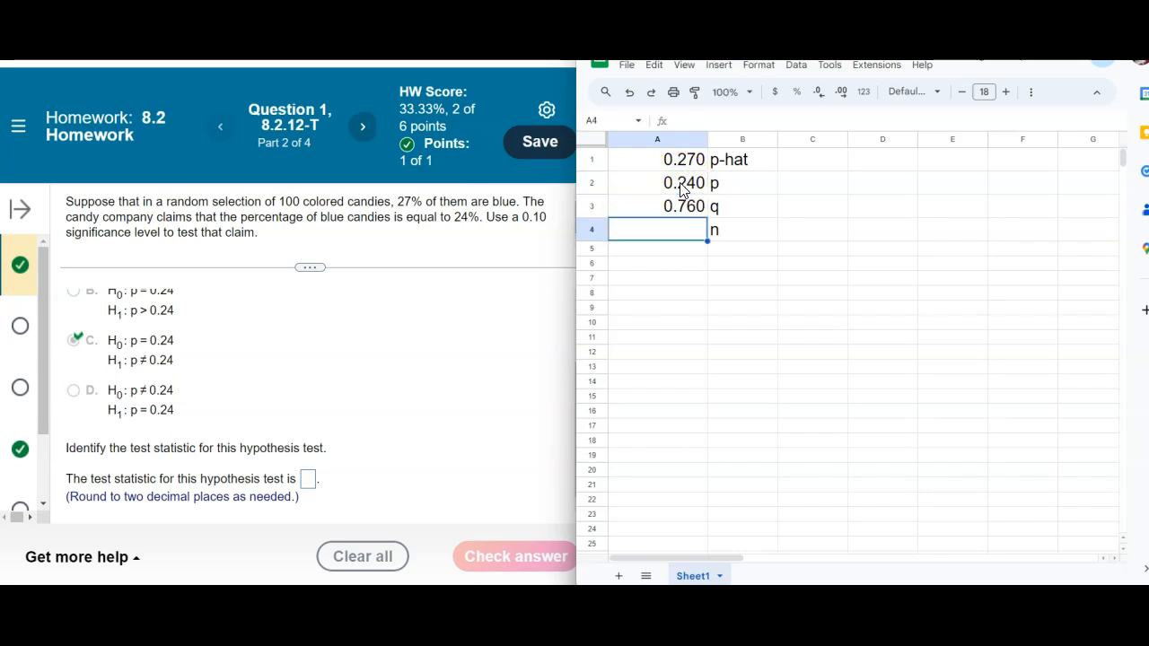
text(10)
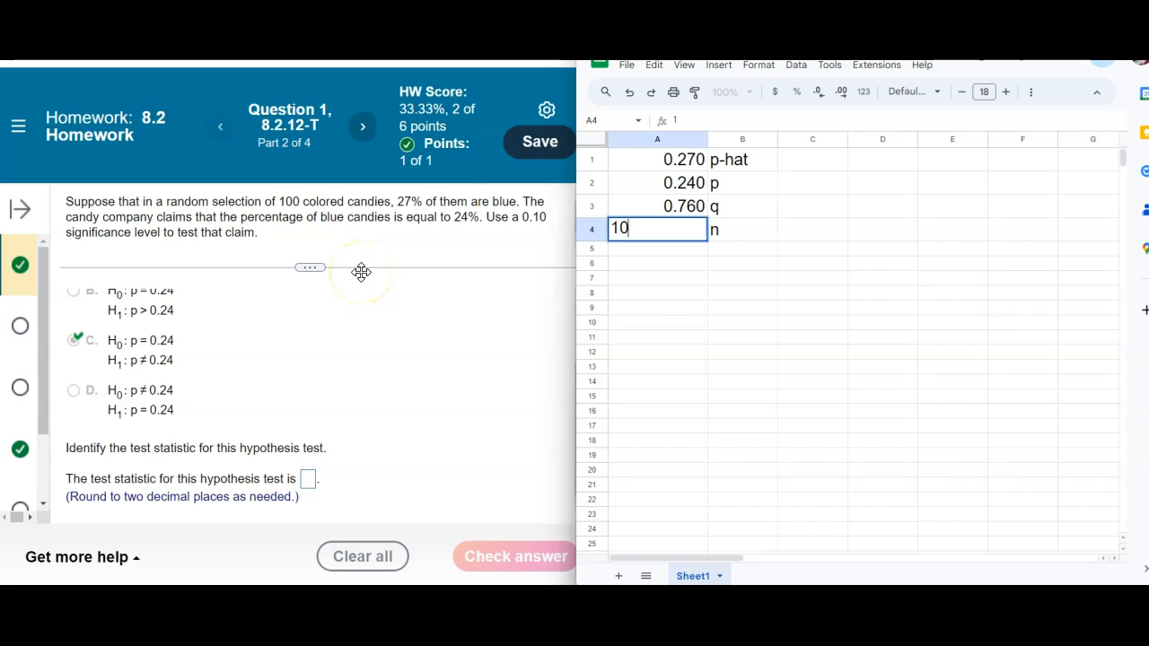
text(0)
key(Return)
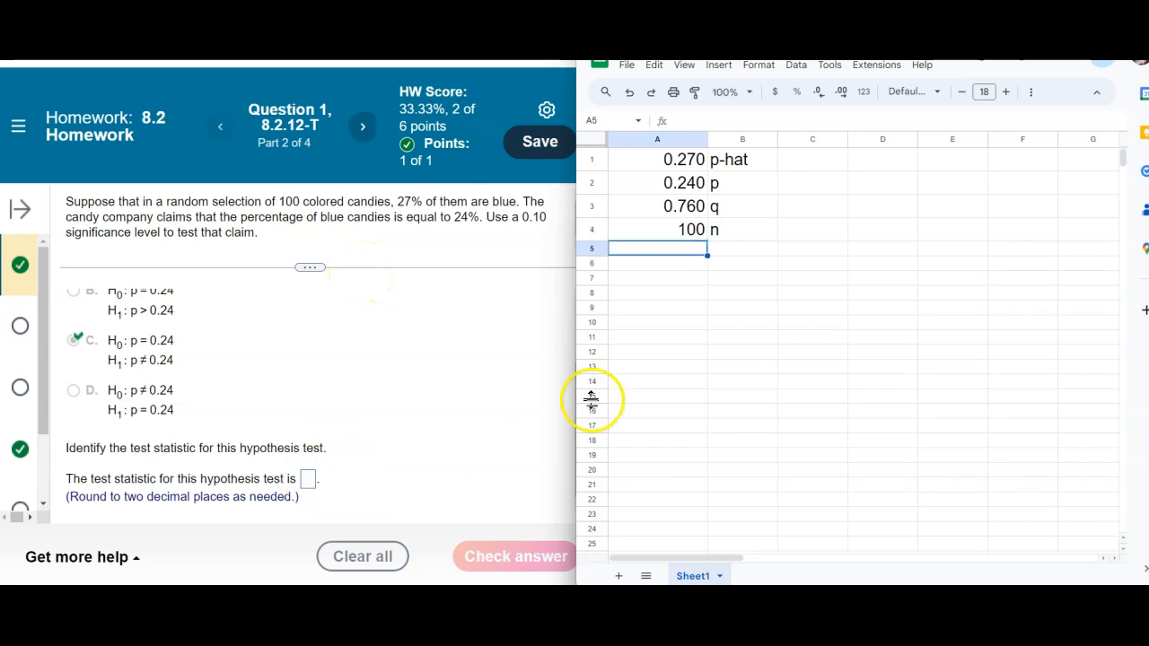
Step: Using the one-population proportion formula for reference, calculate the test statistic in A5 with =(A1-A2)/sqrt(A2*A3/A4) and label it TS in B5
drag(850, 619, 349, 128)
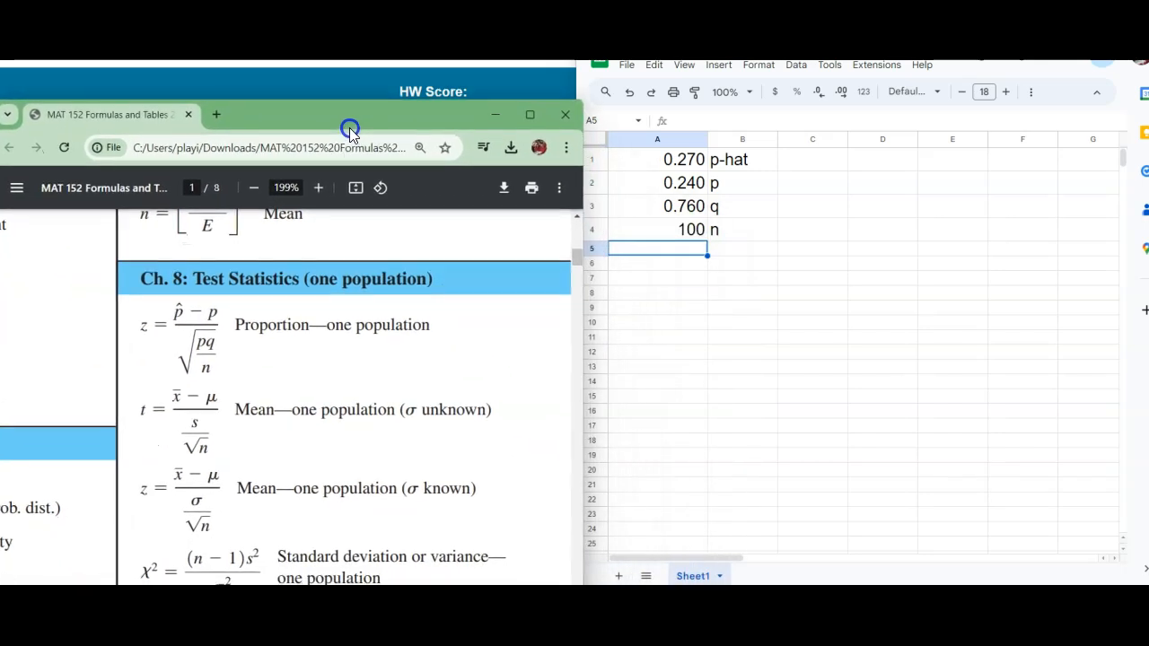
click(671, 249)
text(=()
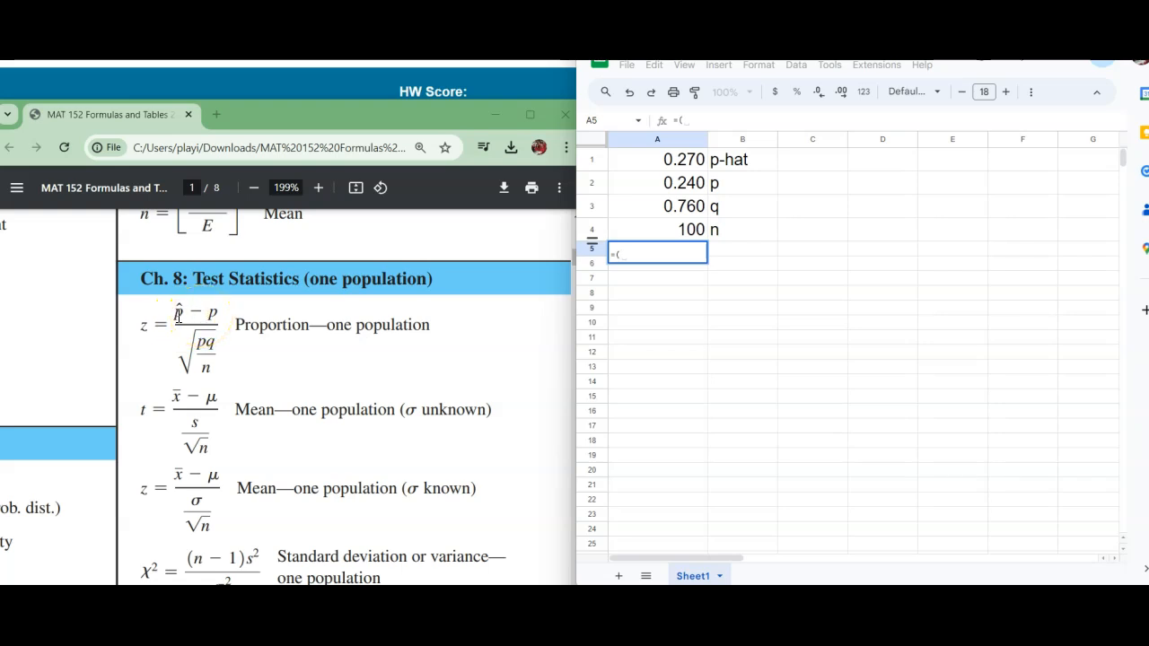
click(678, 161)
text(-)
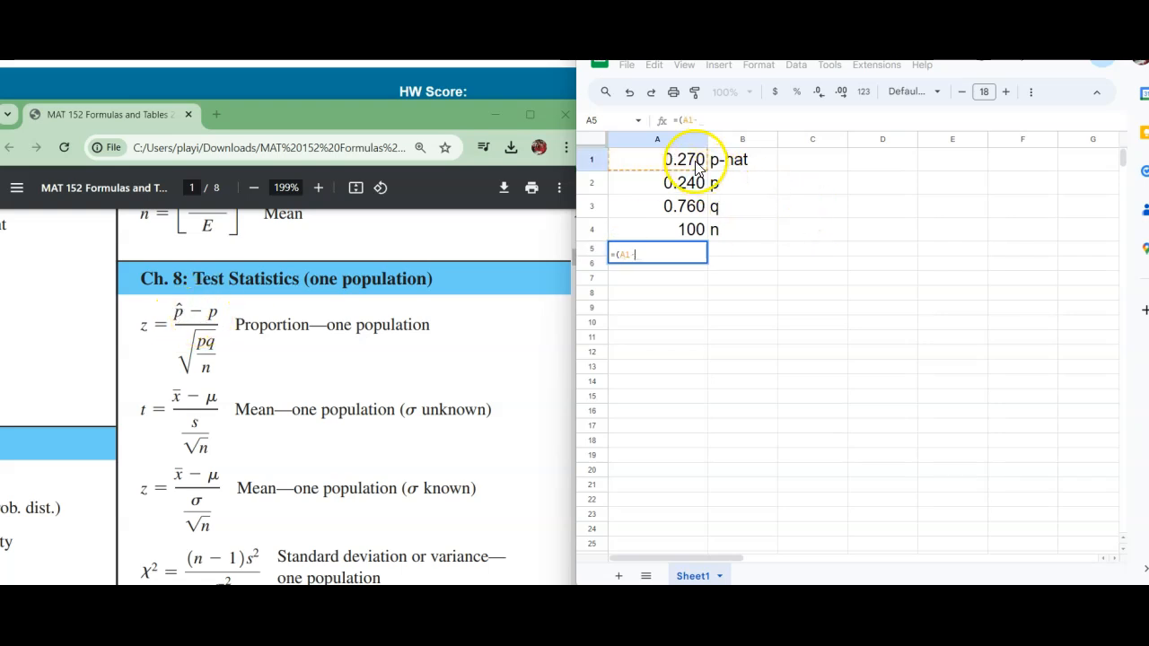
click(691, 185)
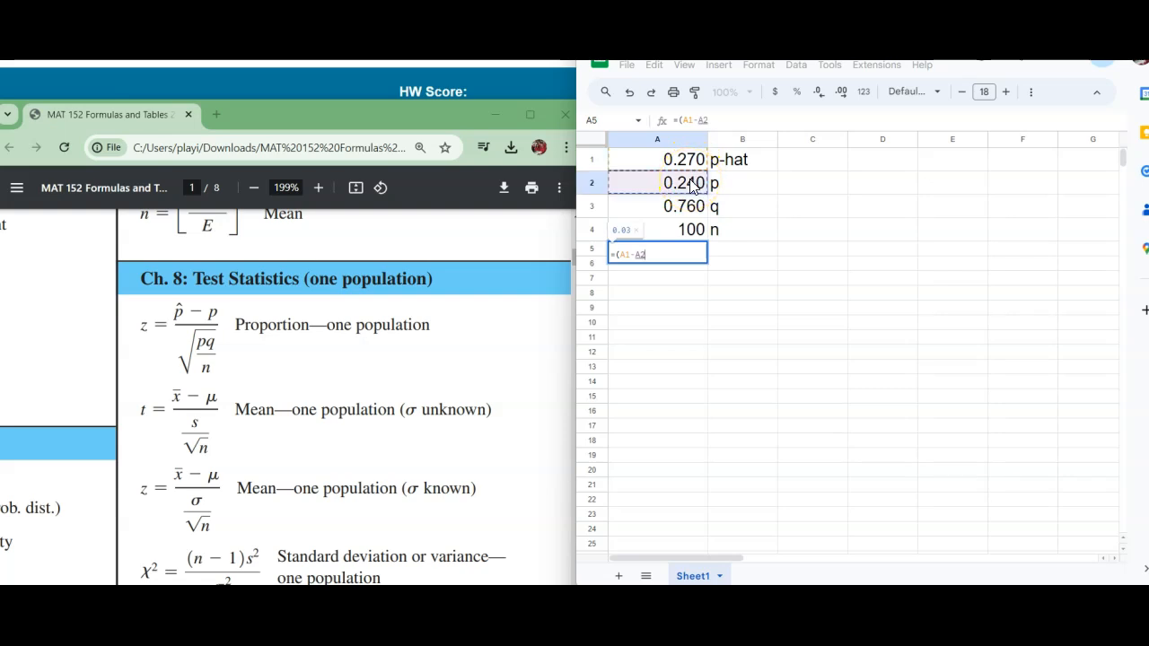
text())
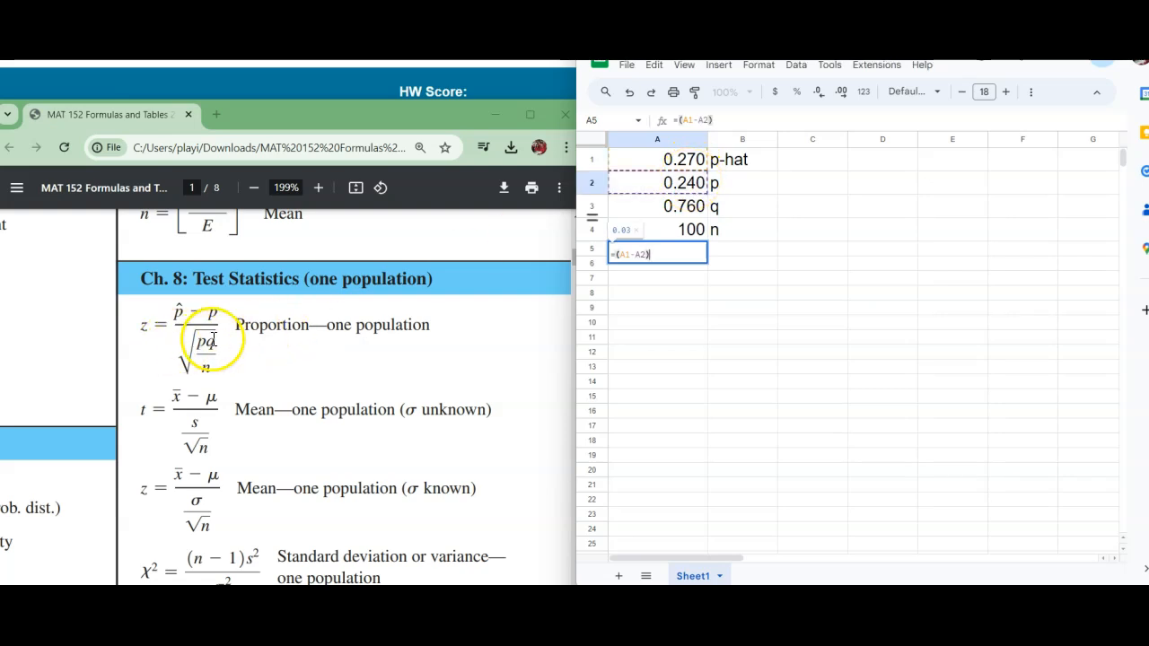
text(/)
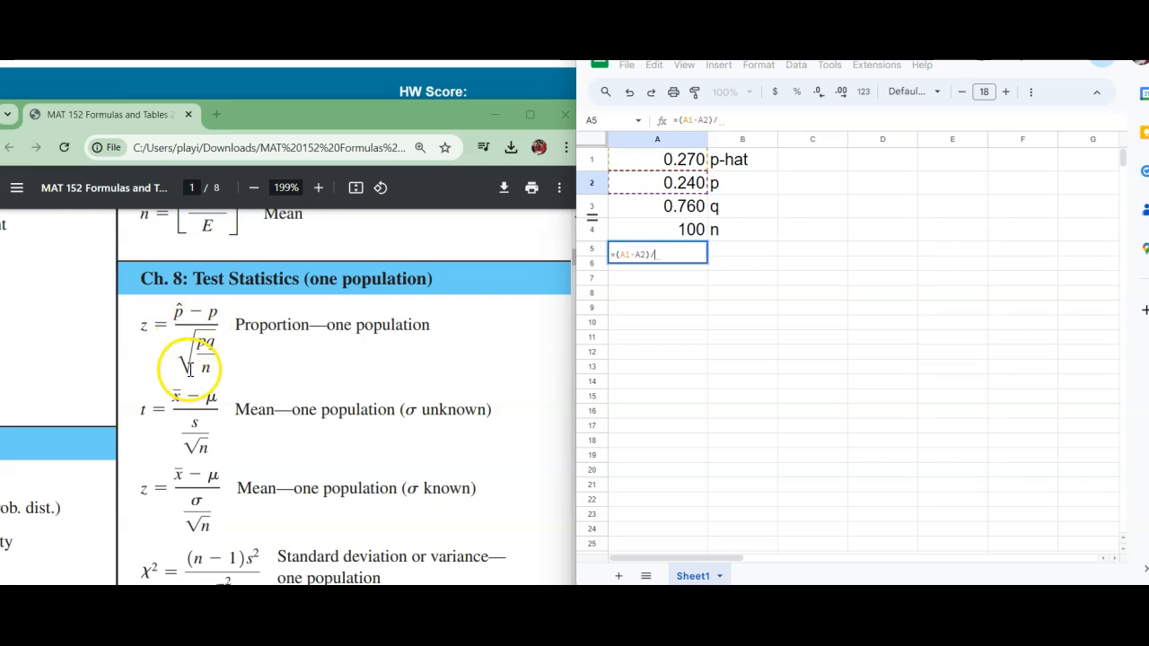
text(sqr)
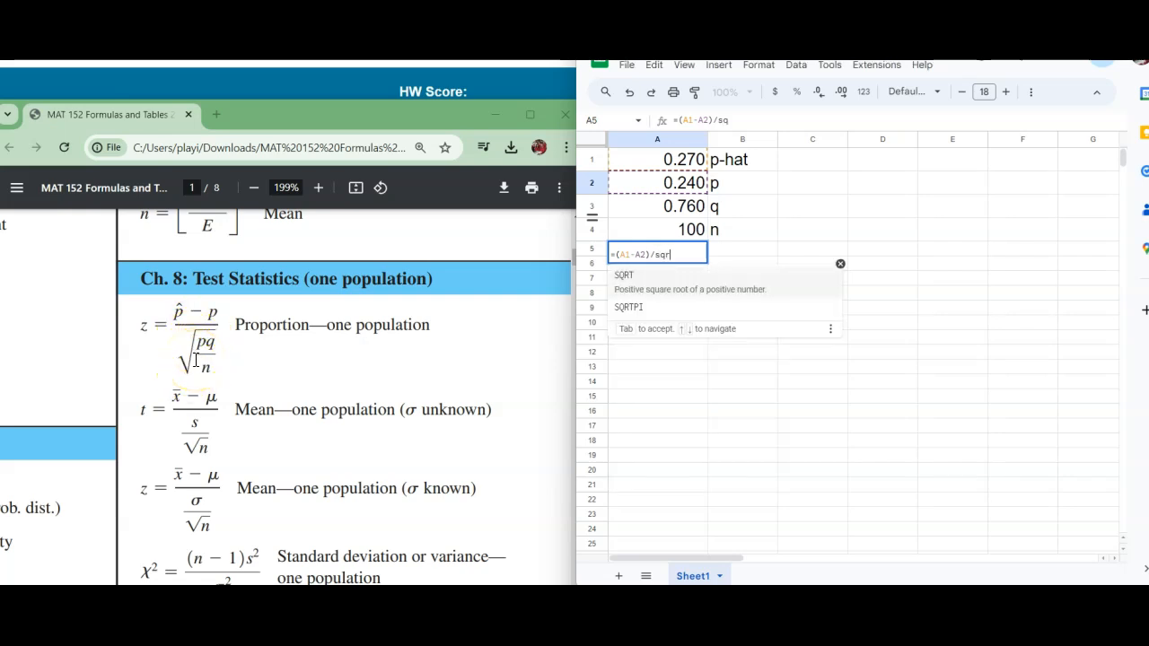
text(t()
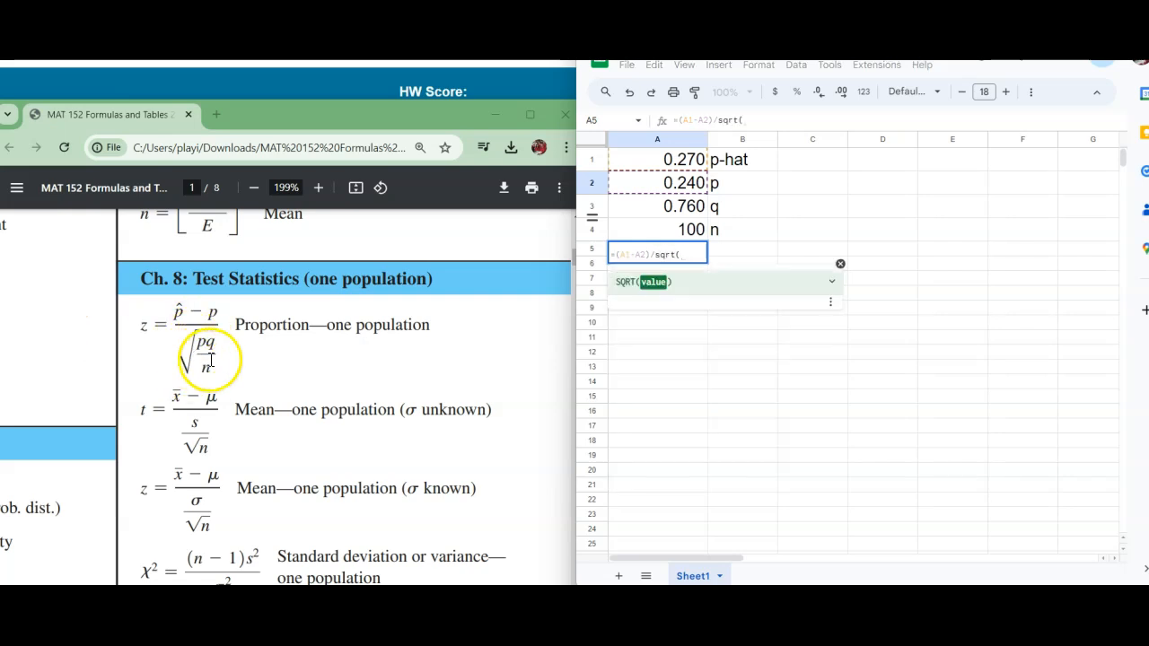
click(655, 195)
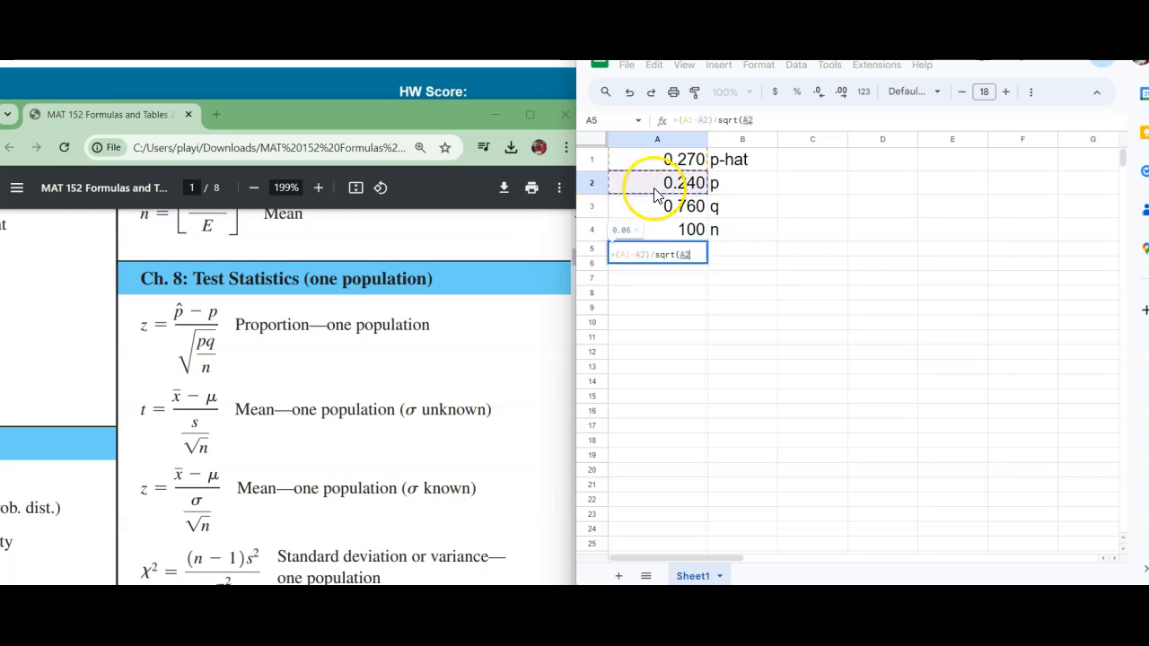
text(*)
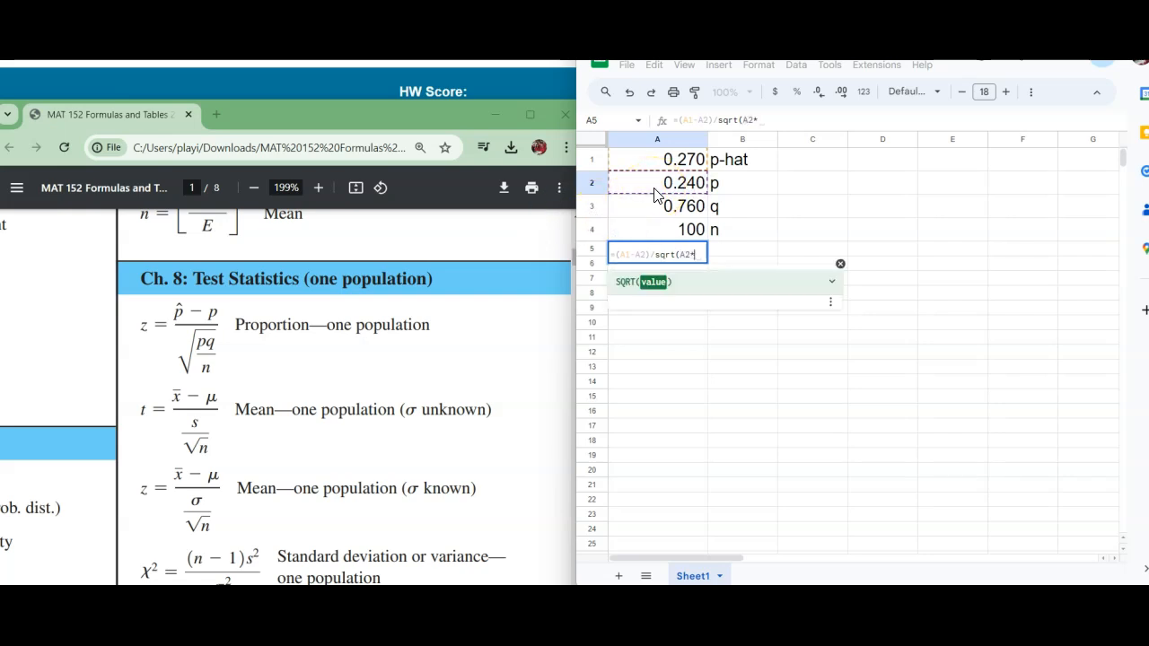
click(671, 214)
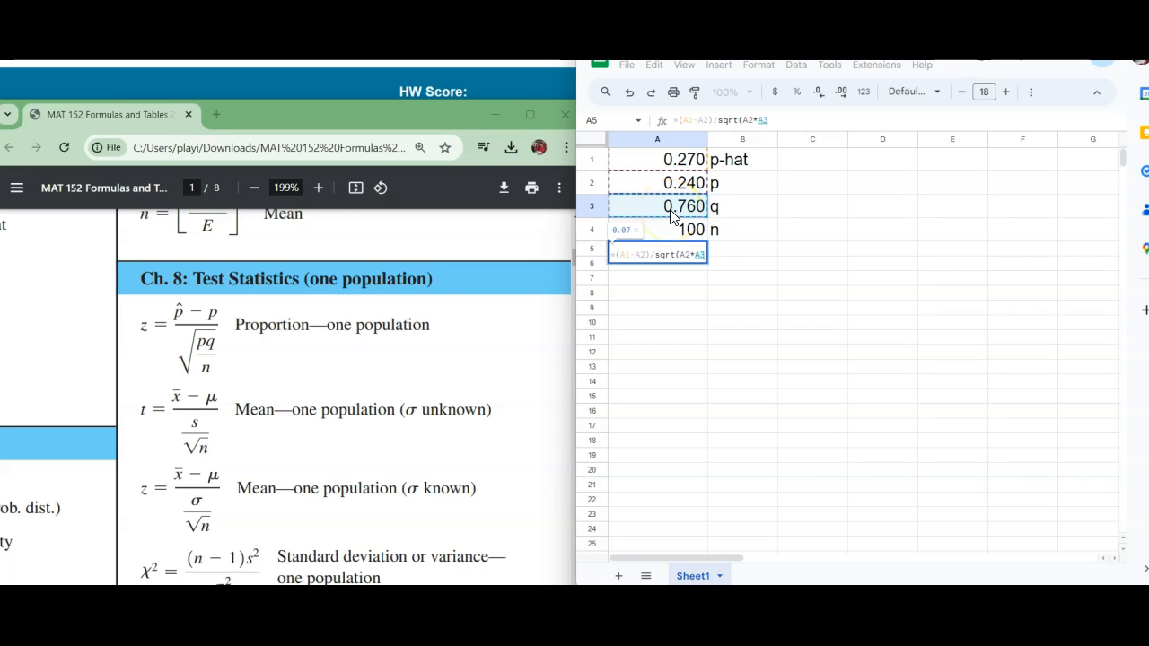
text(/)
click(673, 229)
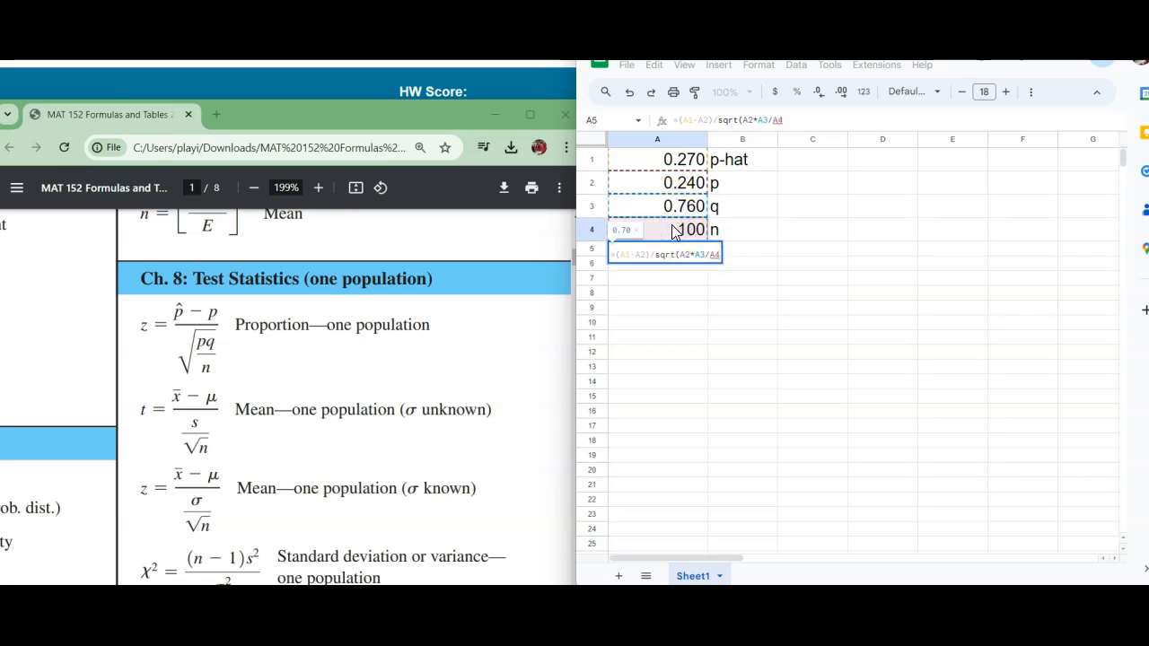
text())
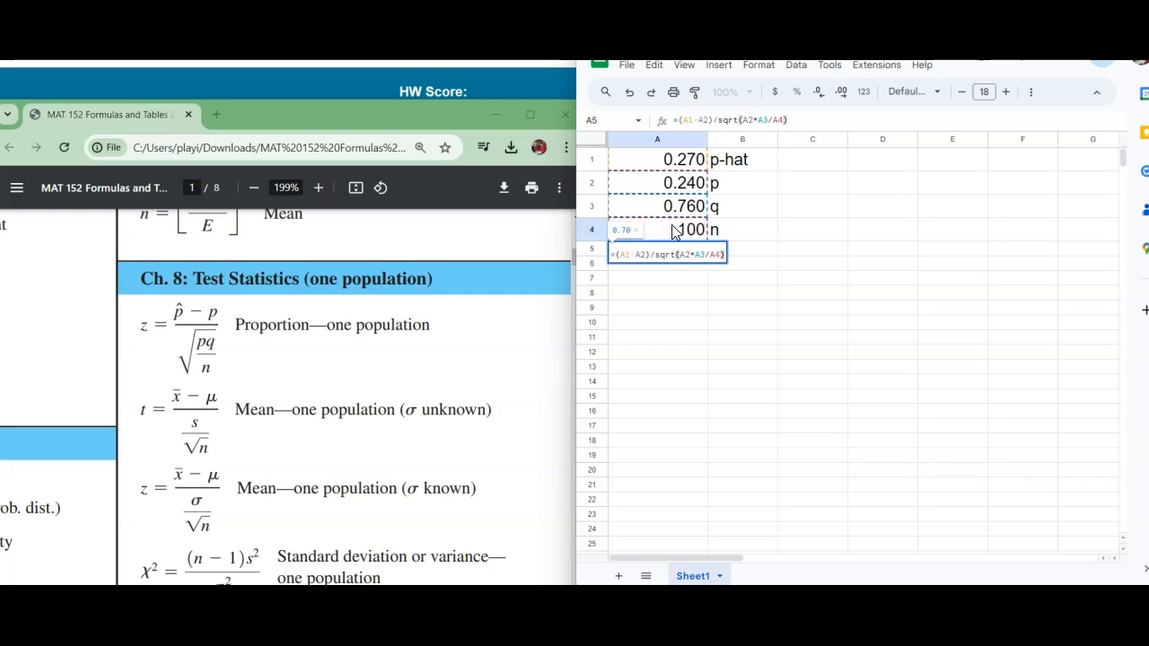
key(Return)
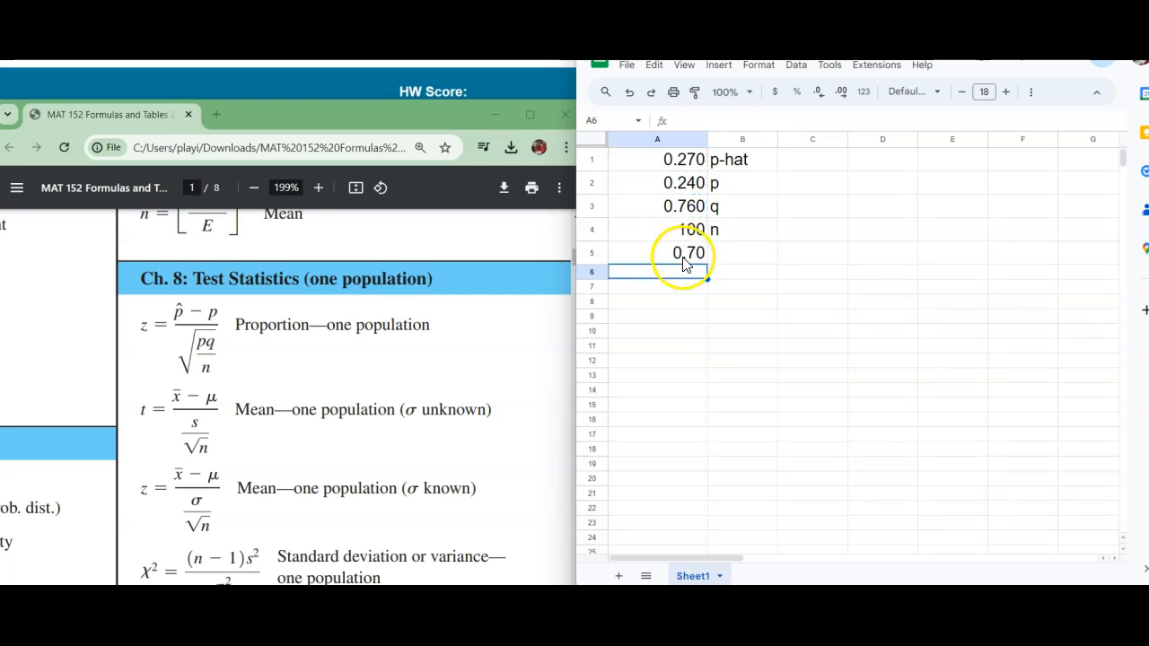
click(743, 256)
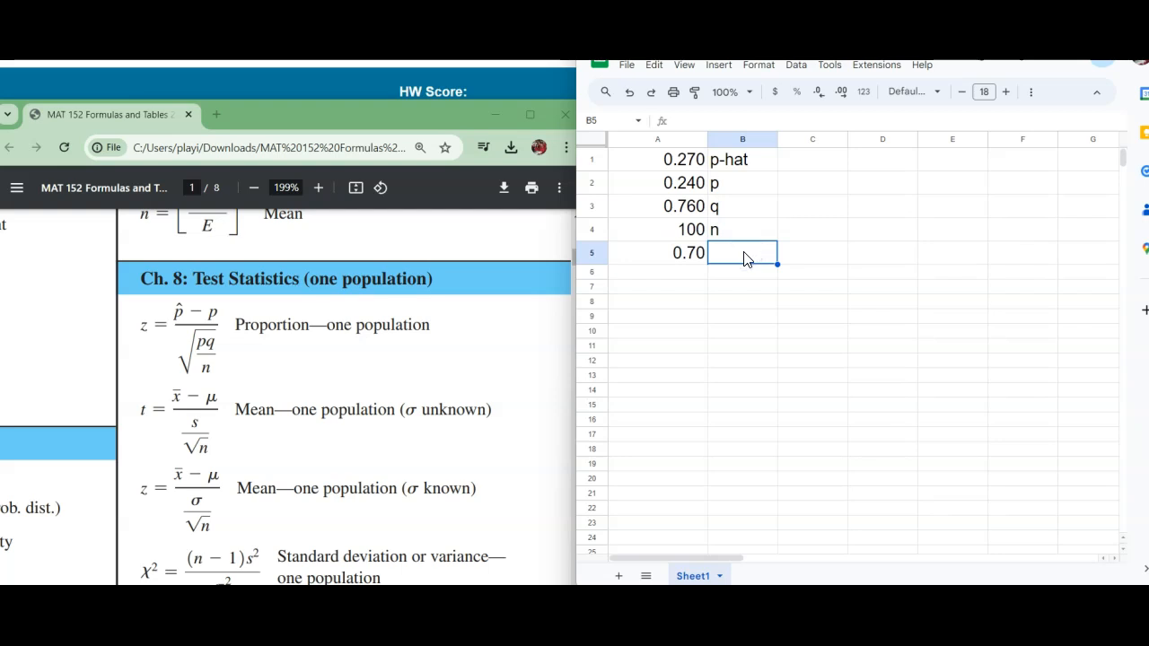
key(Return)
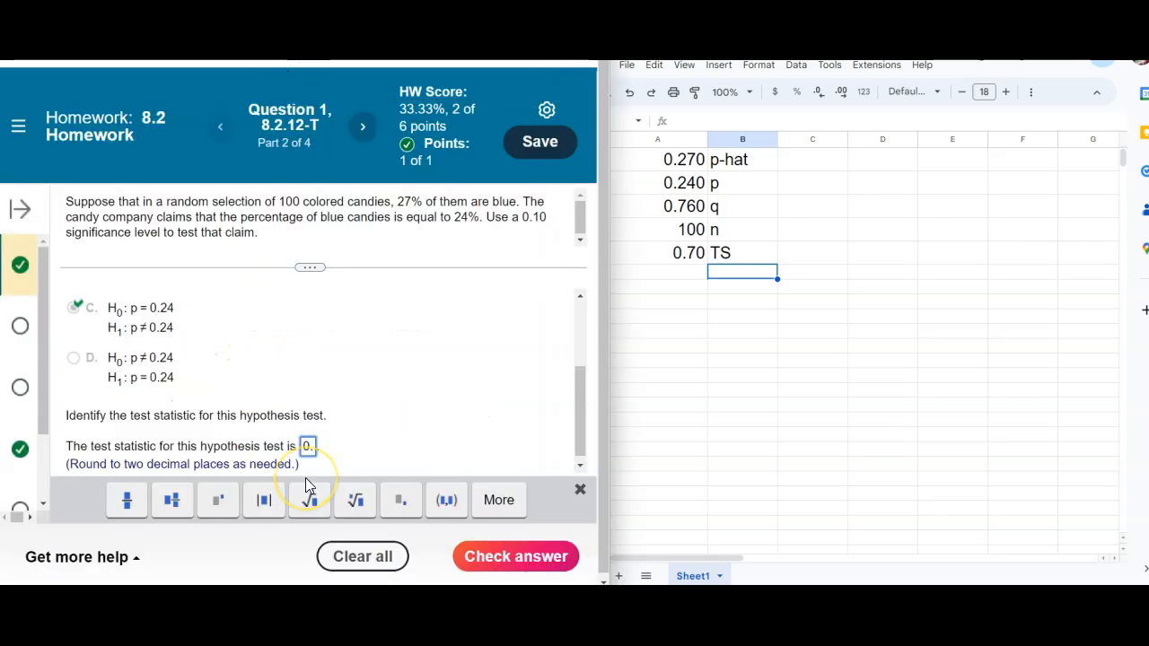
Step: Finish entering 0.70 as the test statistic for the hypothesis test and submit the answer
text(7)
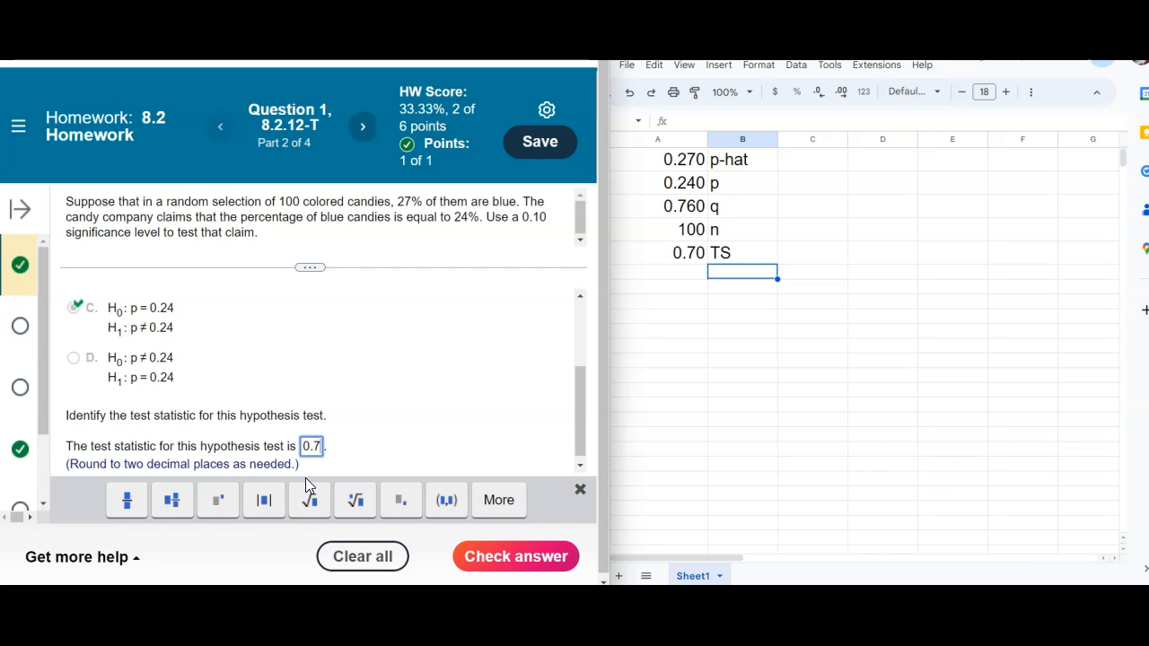
text(0)
key(Return)
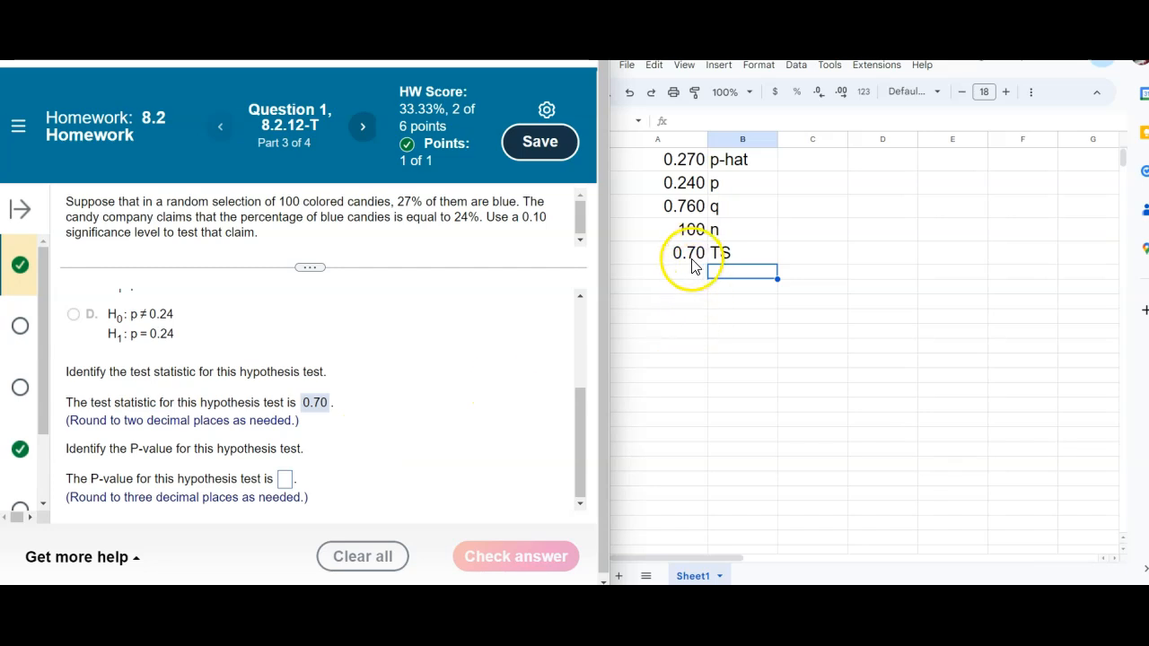
Step: Check the direction of the alternative hypothesis and start a right-tail probability formula in A6 with =1-NORMDIST(
scroll(162, 363, up, 1)
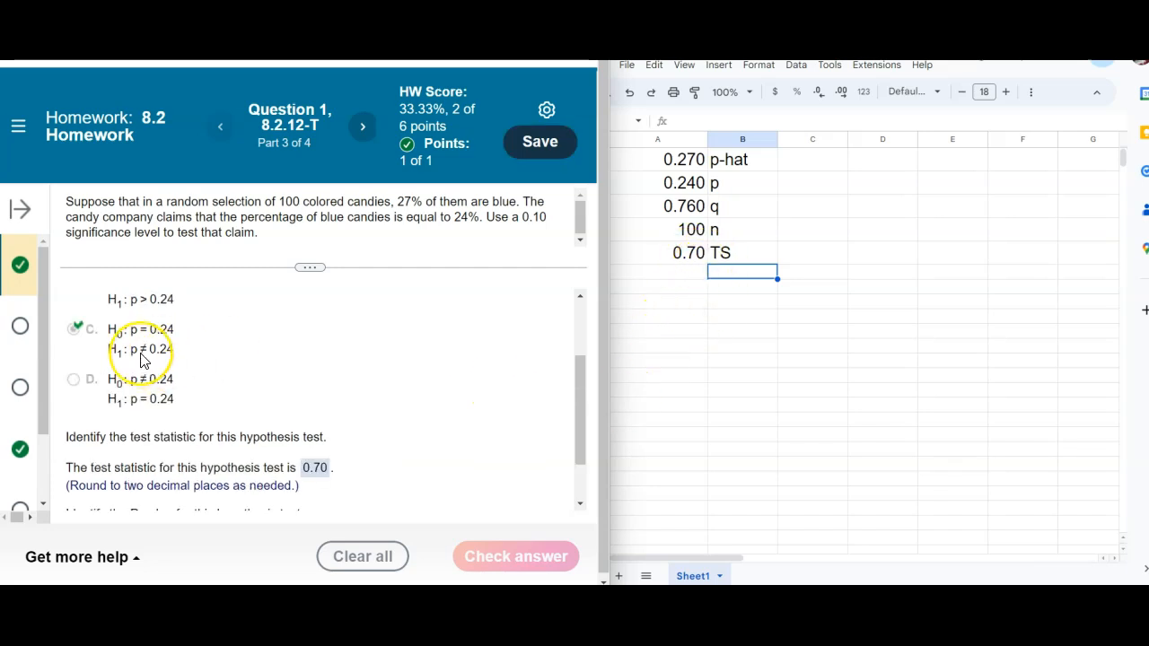
click(664, 274)
text(=)
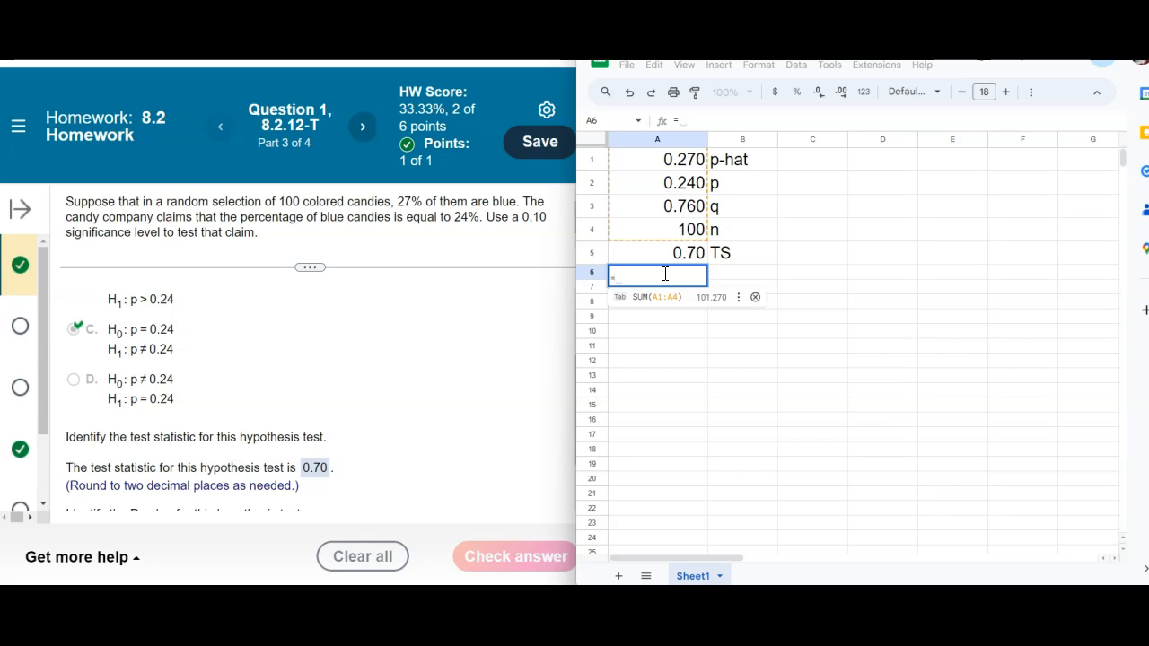
text(1-)
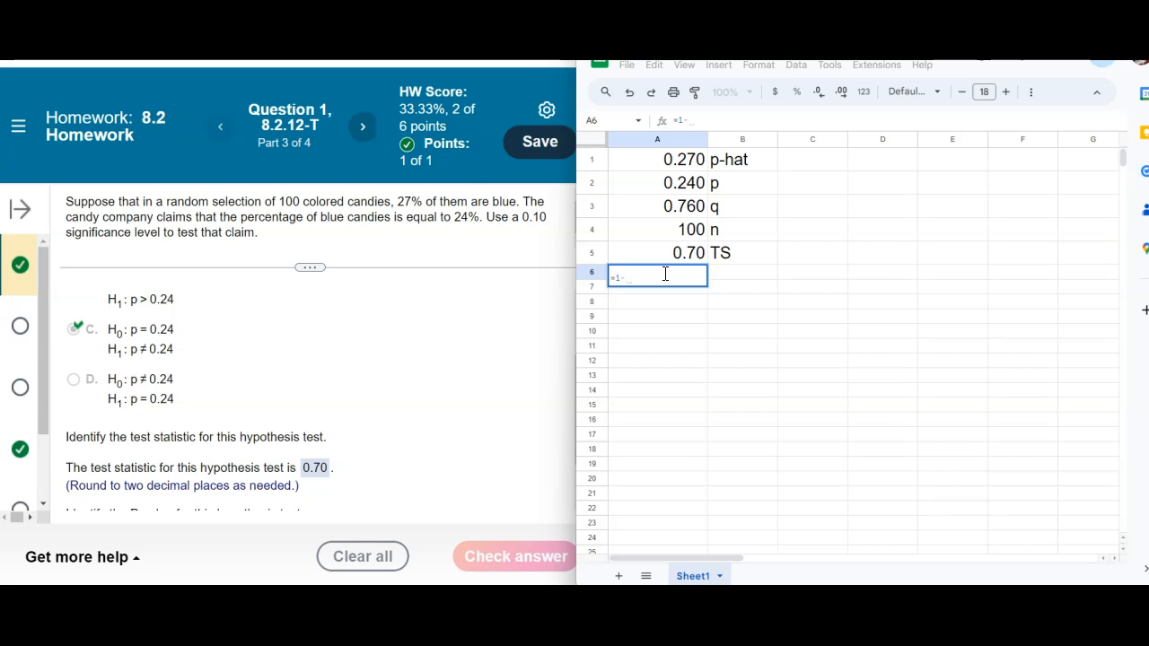
text(norm)
click(657, 349)
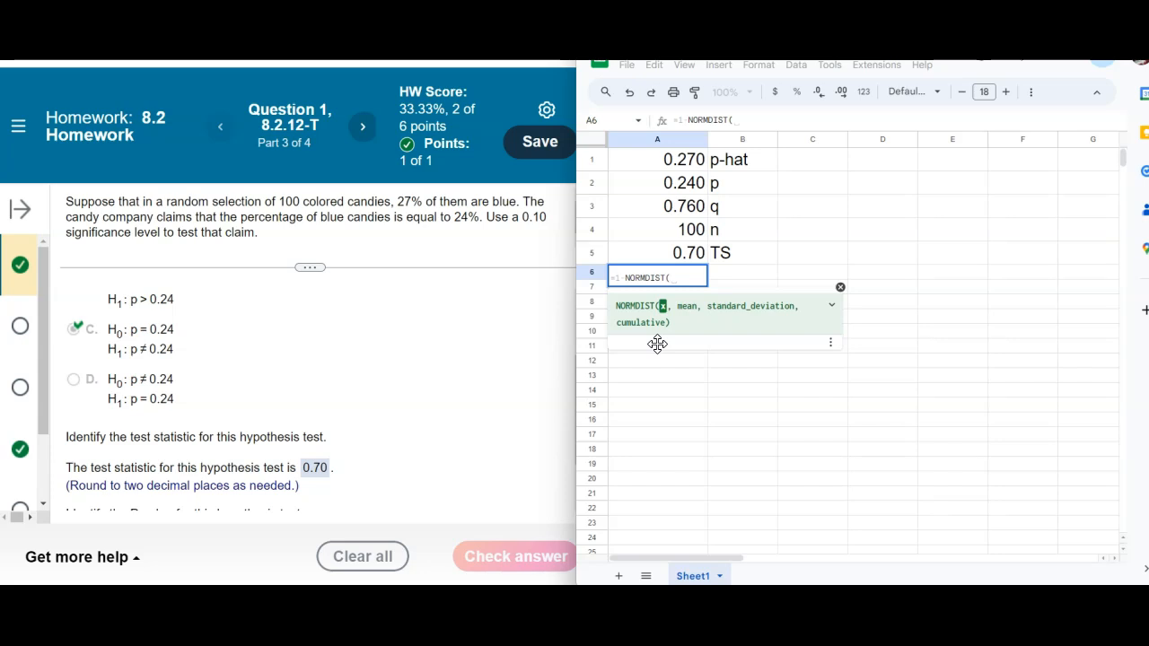
Step: Sketch a bell curve centred at 0 over the sheet, with the tails beyond -0.7 and 0.7 shaded and highlighted
drag(671, 508, 683, 508)
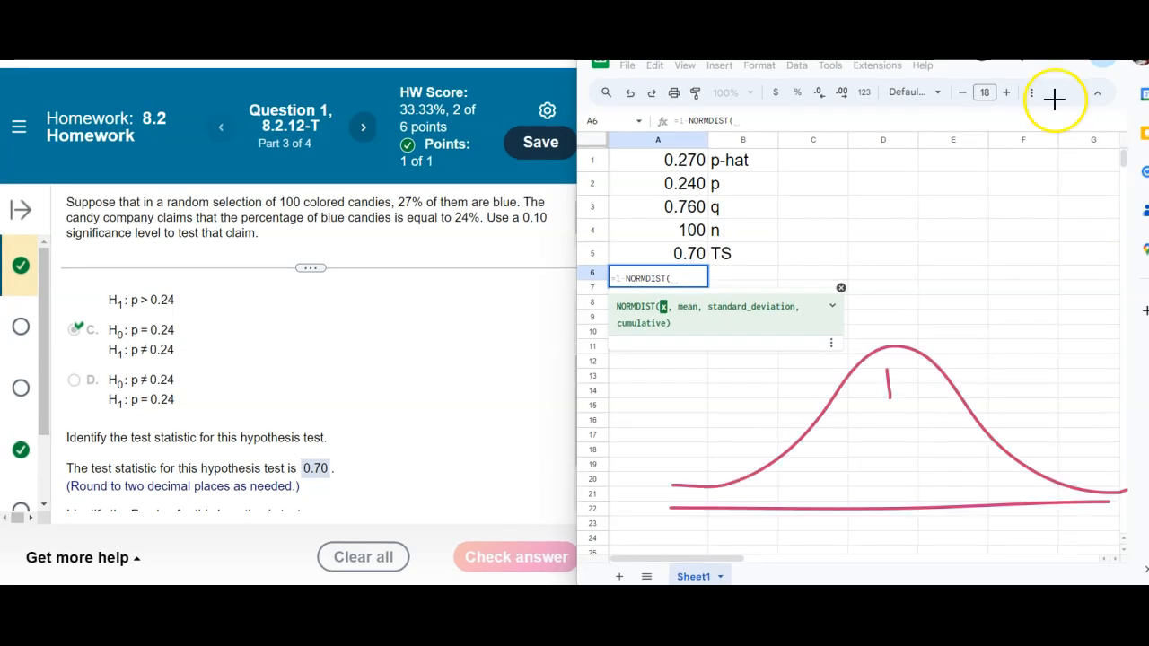
mouse_move(893, 456)
mouse_down()
mouse_move(894, 543)
mouse_move(893, 527)
mouse_up()
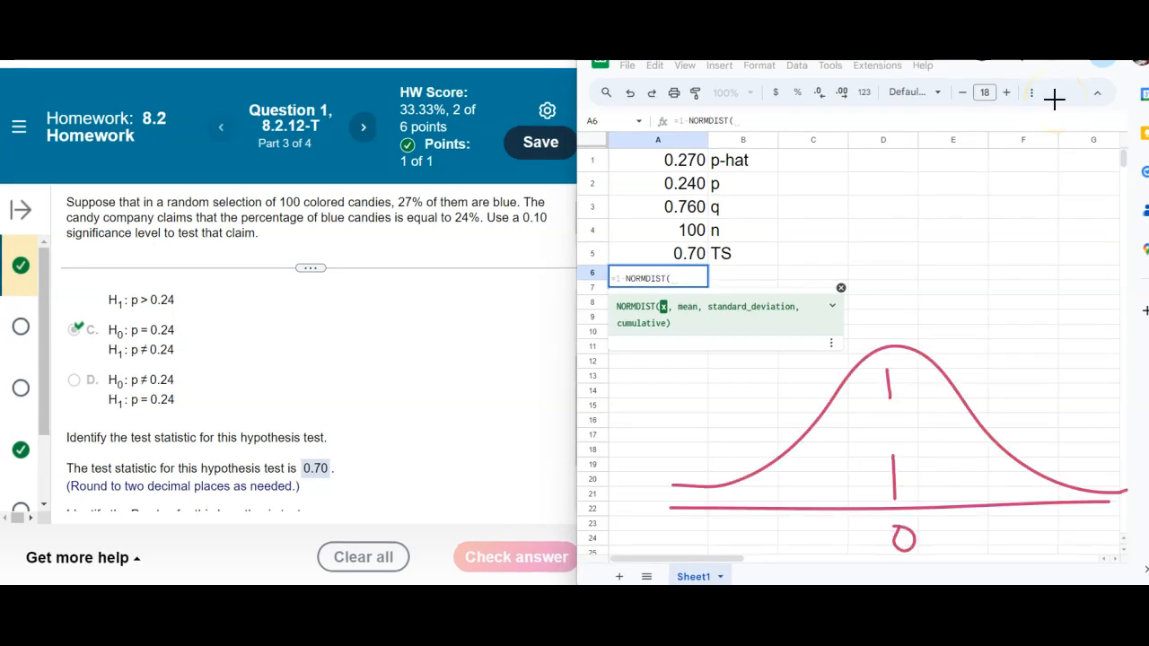
drag(1015, 459, 1043, 554)
click(999, 551)
drag(1024, 499, 1034, 478)
mouse_move(1041, 496)
mouse_down()
mouse_move(1049, 482)
mouse_move(1074, 492)
mouse_up()
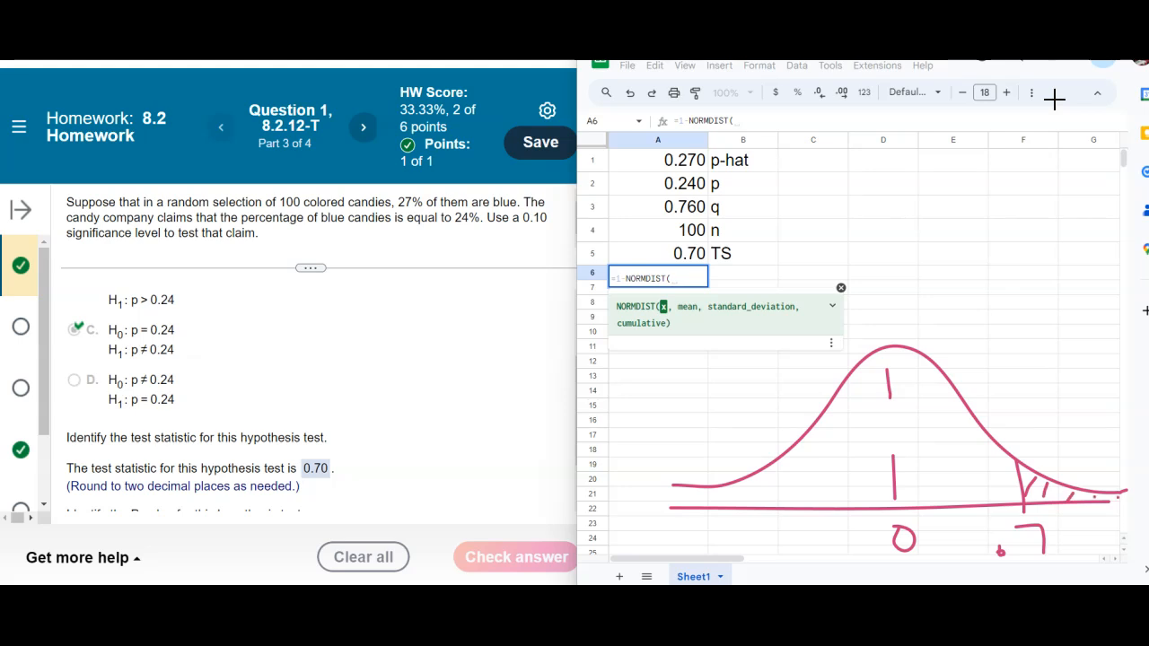
mouse_move(787, 460)
mouse_down()
mouse_move(802, 499)
mouse_move(751, 504)
mouse_up()
mouse_move(698, 489)
mouse_down()
mouse_move(712, 506)
mouse_move(693, 512)
mouse_move(750, 540)
mouse_move(777, 533)
mouse_move(828, 562)
mouse_up()
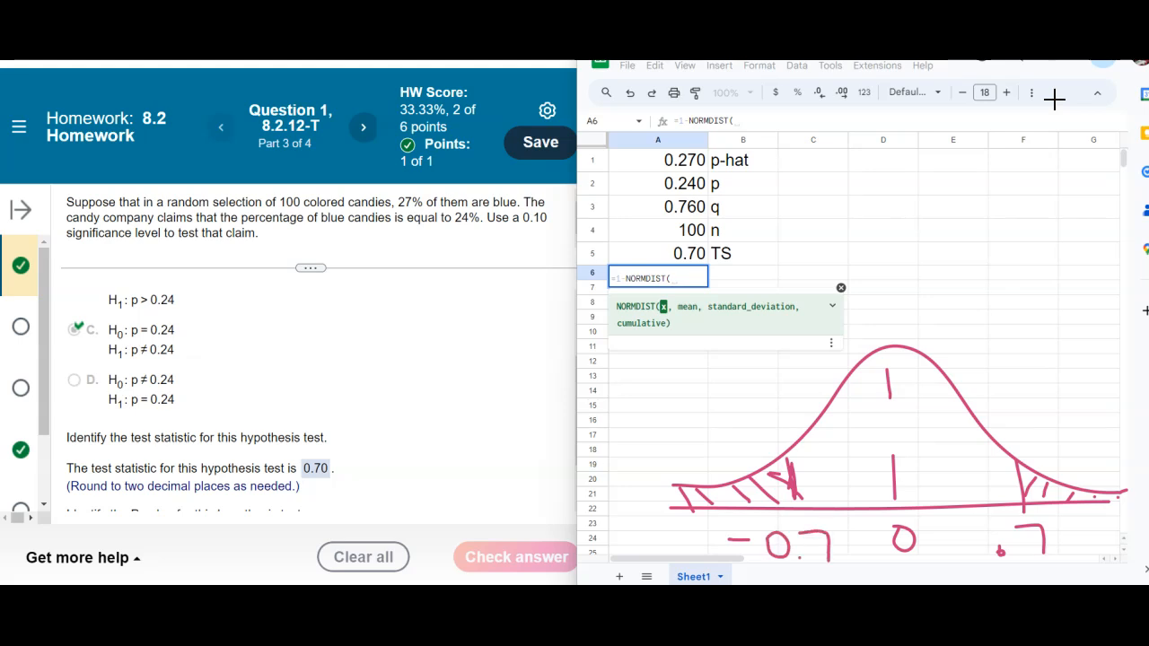
mouse_move(1020, 469)
mouse_down()
mouse_move(1055, 501)
mouse_move(1080, 492)
mouse_up()
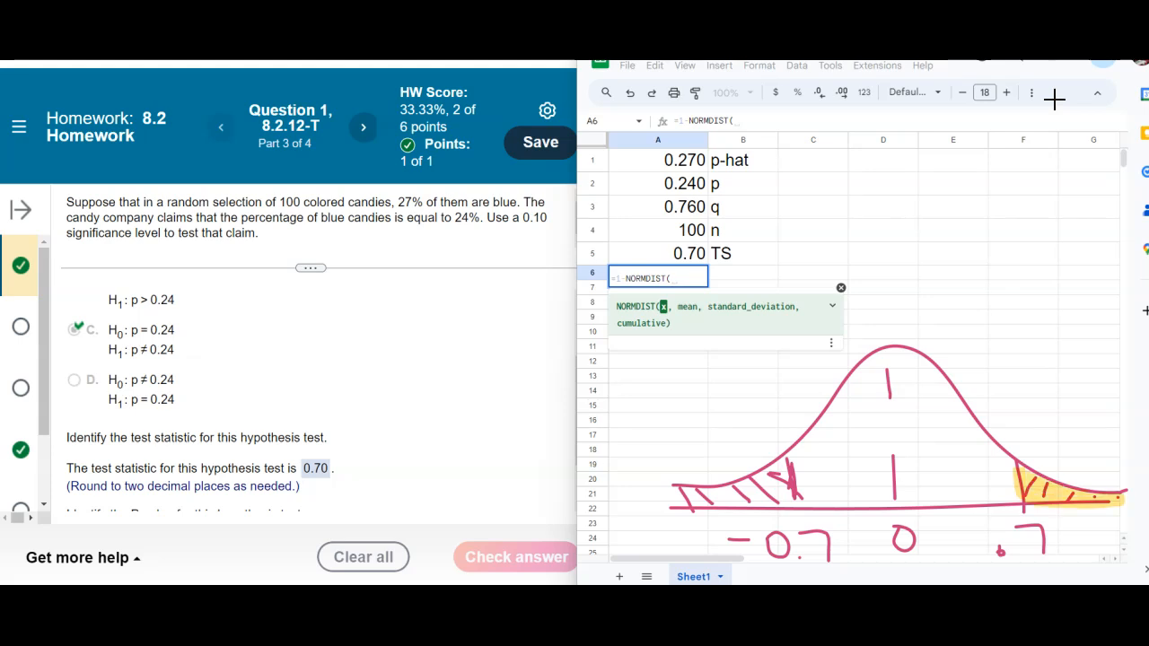
drag(781, 465, 714, 499)
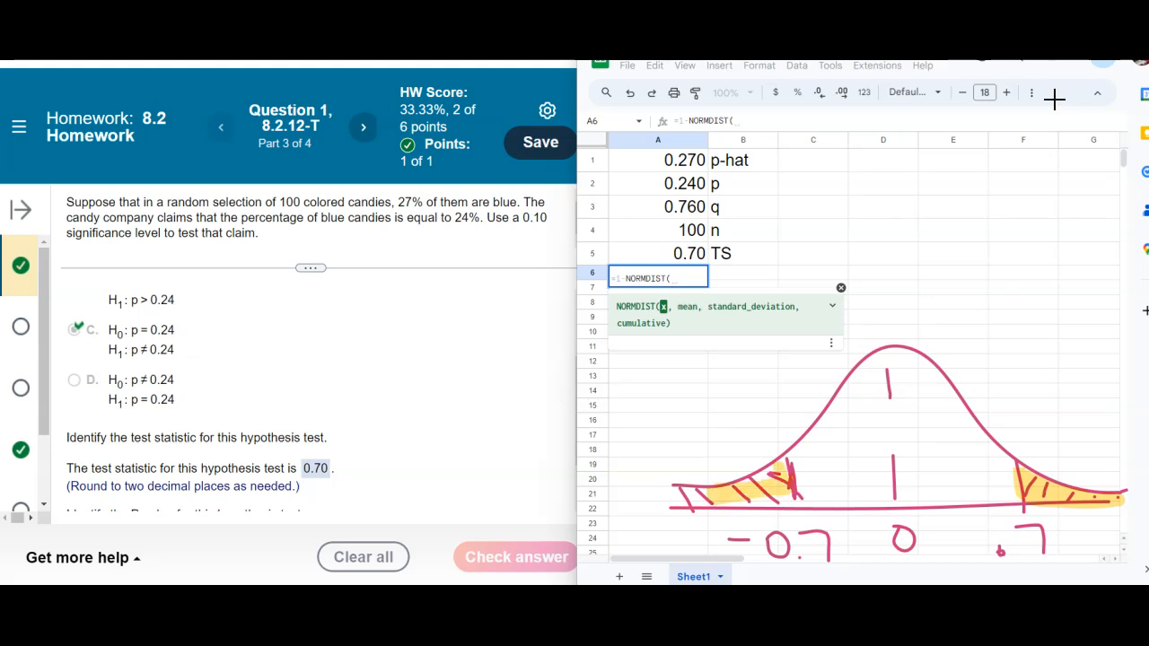
key(Escape)
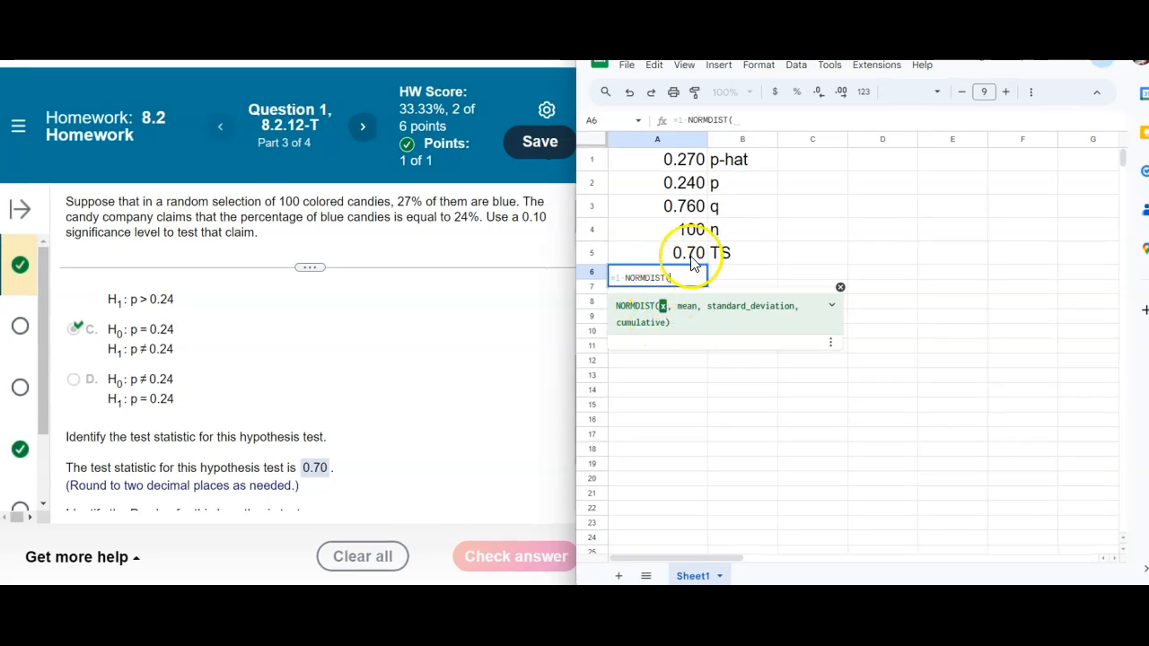
Step: Complete the A6 formula as =1-NORMDIST(A5,0,1), using the test statistic, mean 0 and standard deviation 1
click(692, 254)
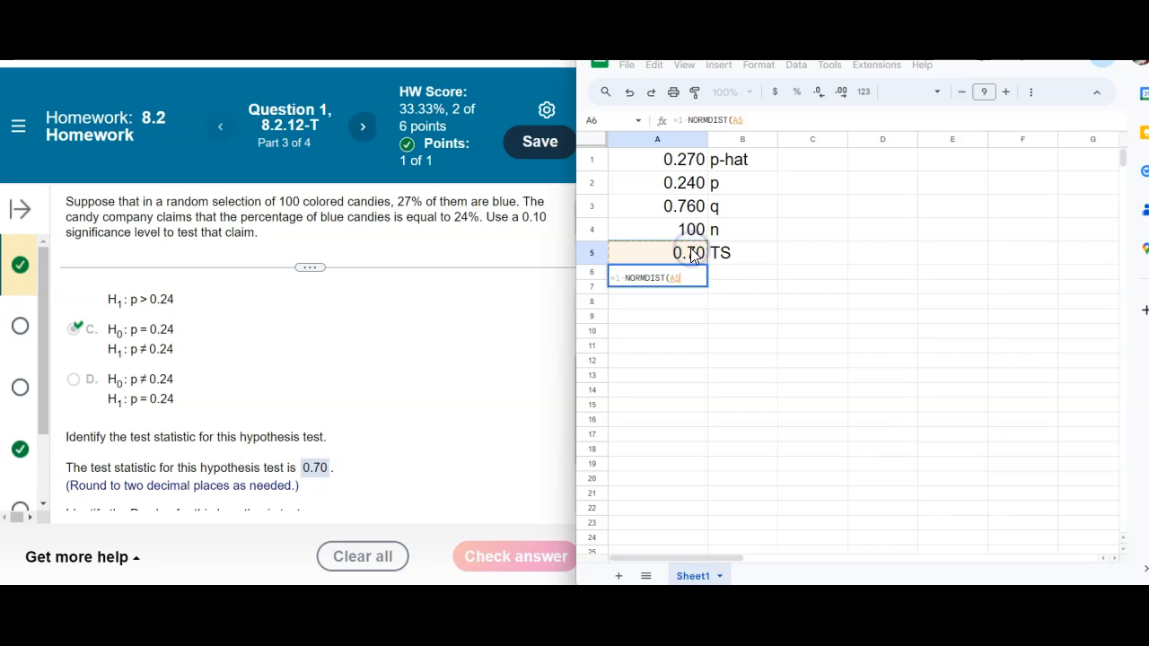
text(,)
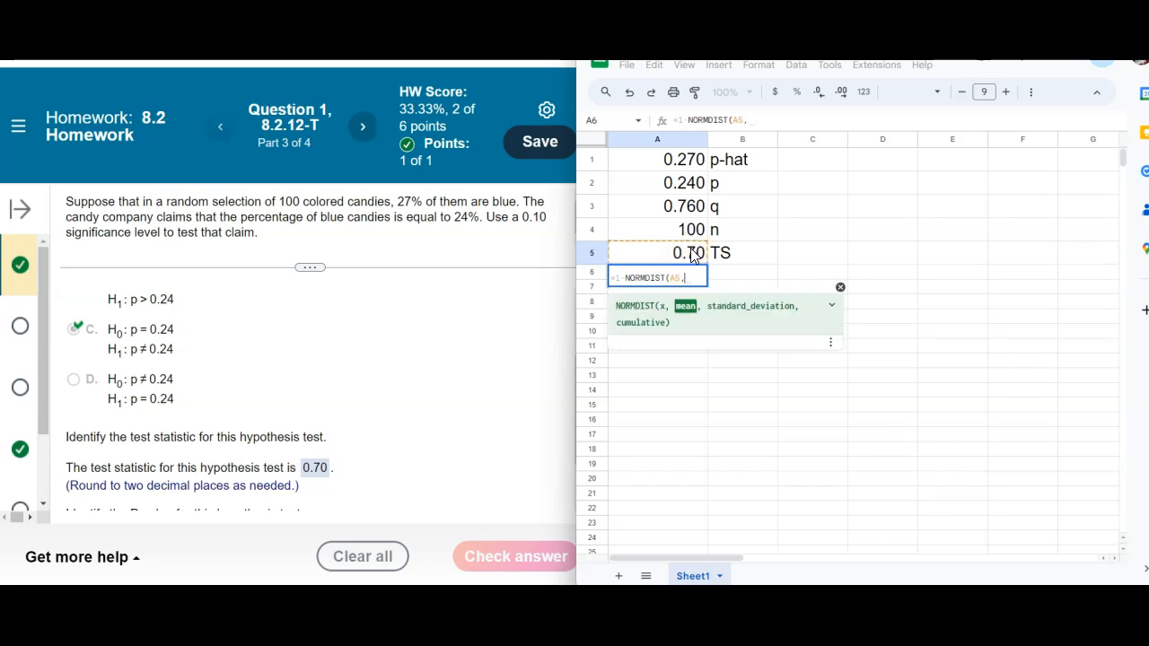
text(0,1)
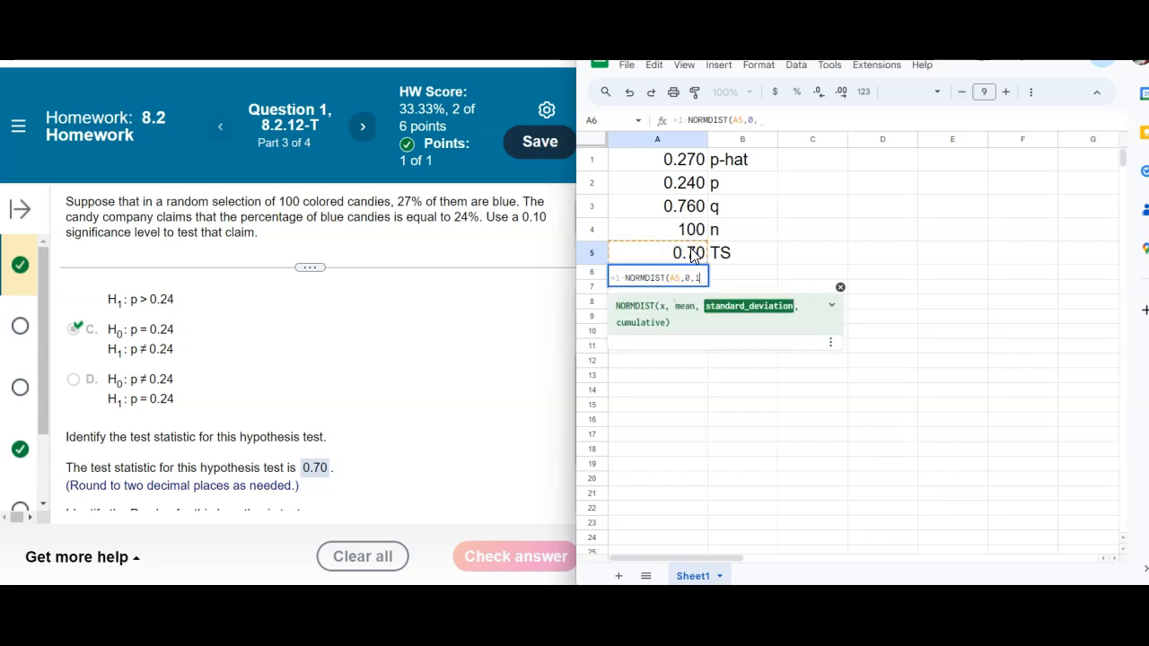
text())
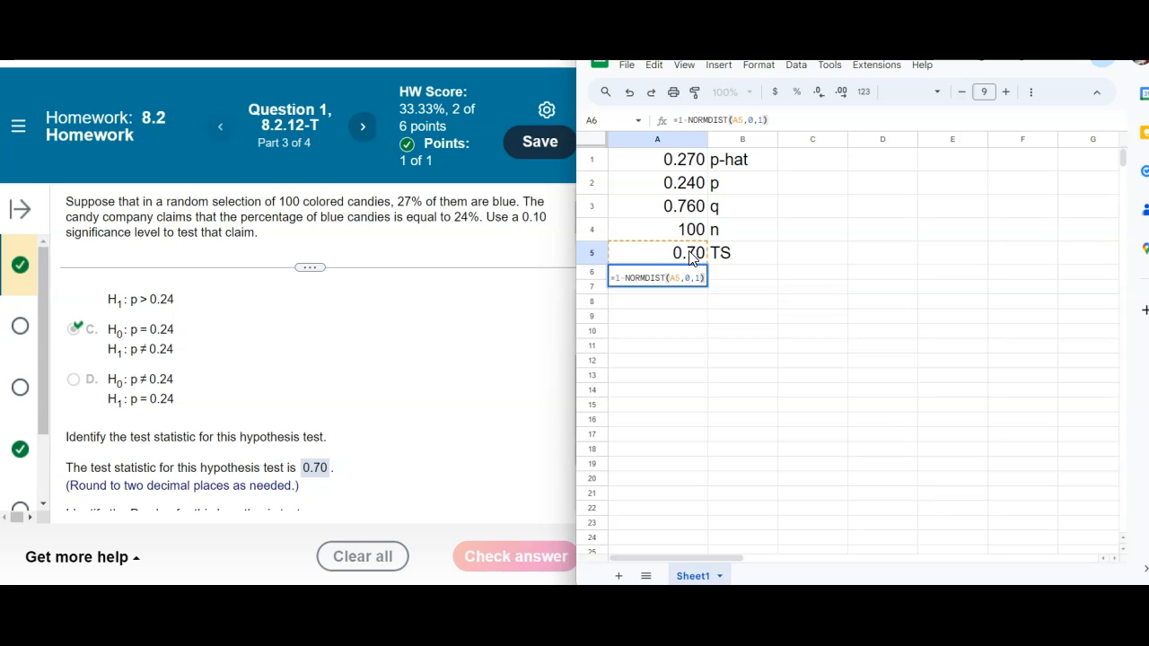
key(Return)
Step: Add 1 as the cumulative argument of NORMDIST in A6, making the formula =1-NORMDIST(A5,0,1,1)
click(687, 274)
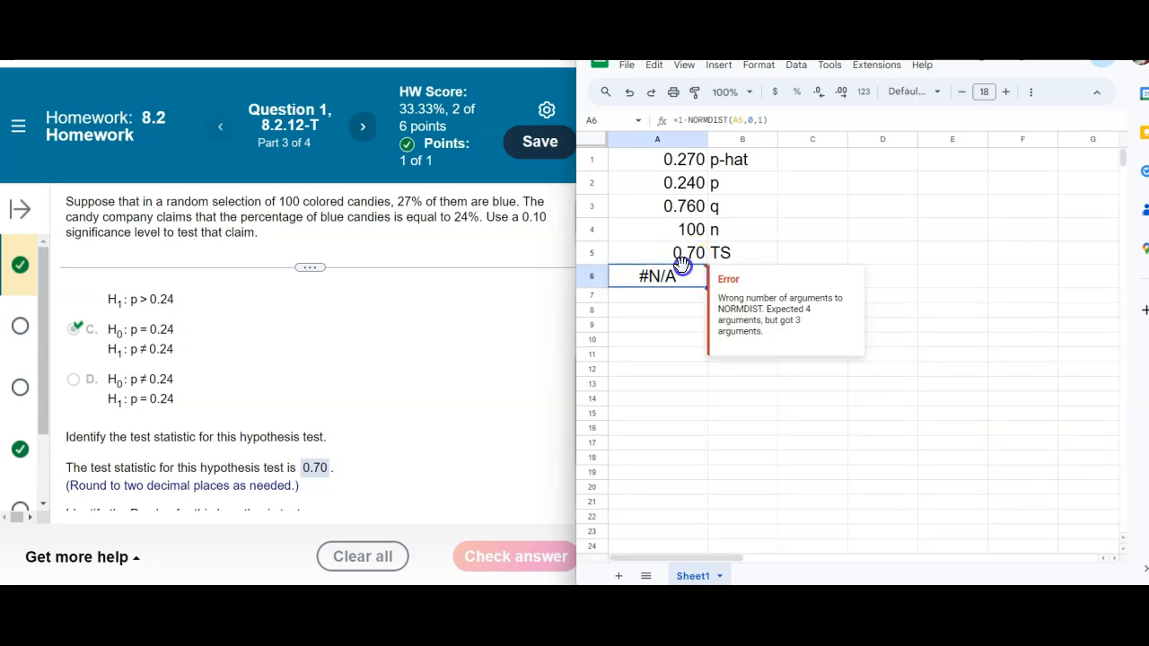
double_click(684, 278)
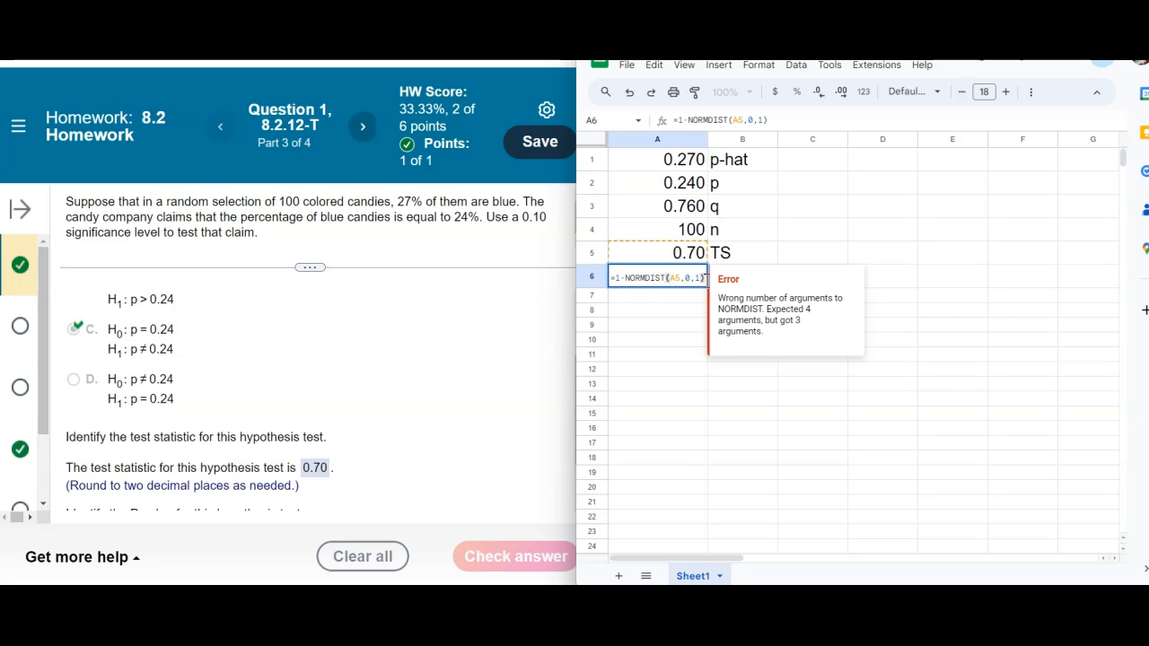
text(,1)
key(Return)
right_click(682, 282)
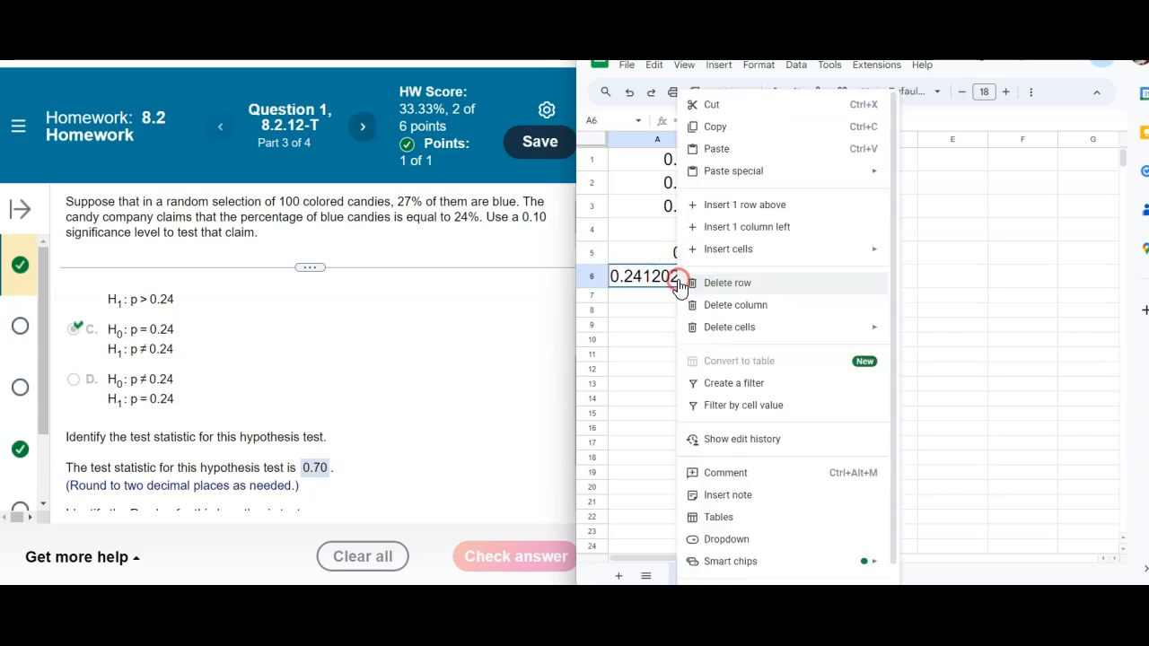
click(633, 280)
Step: Calculate the two-tailed P-value in A7 with the formula =A6*2
click(638, 293)
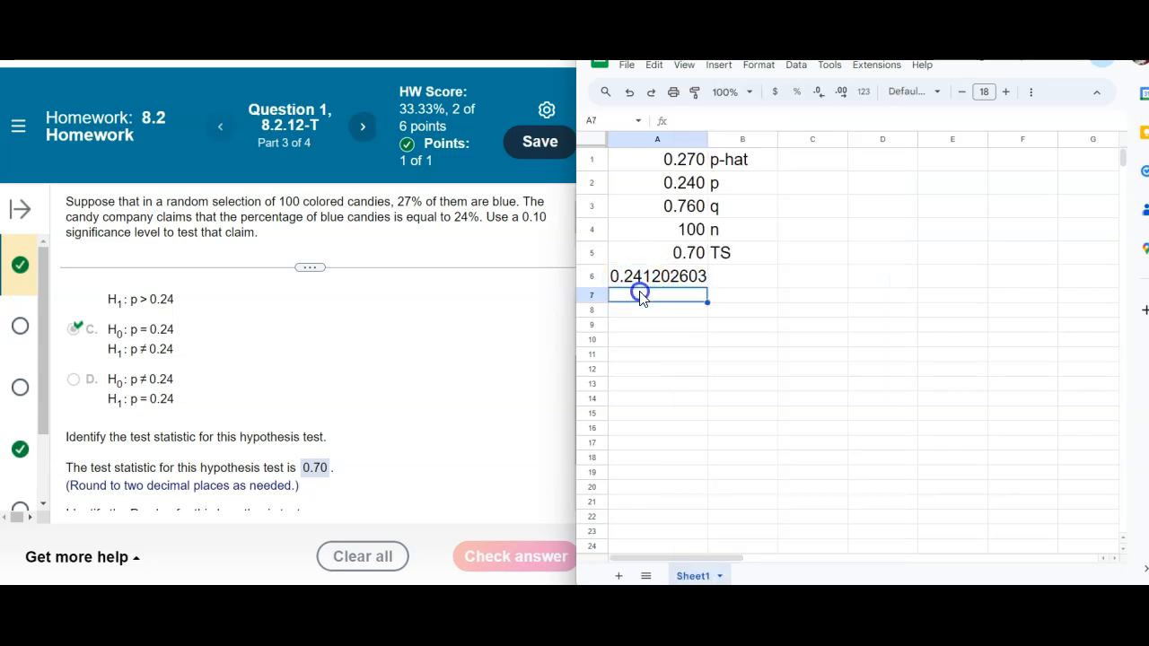
text(=)
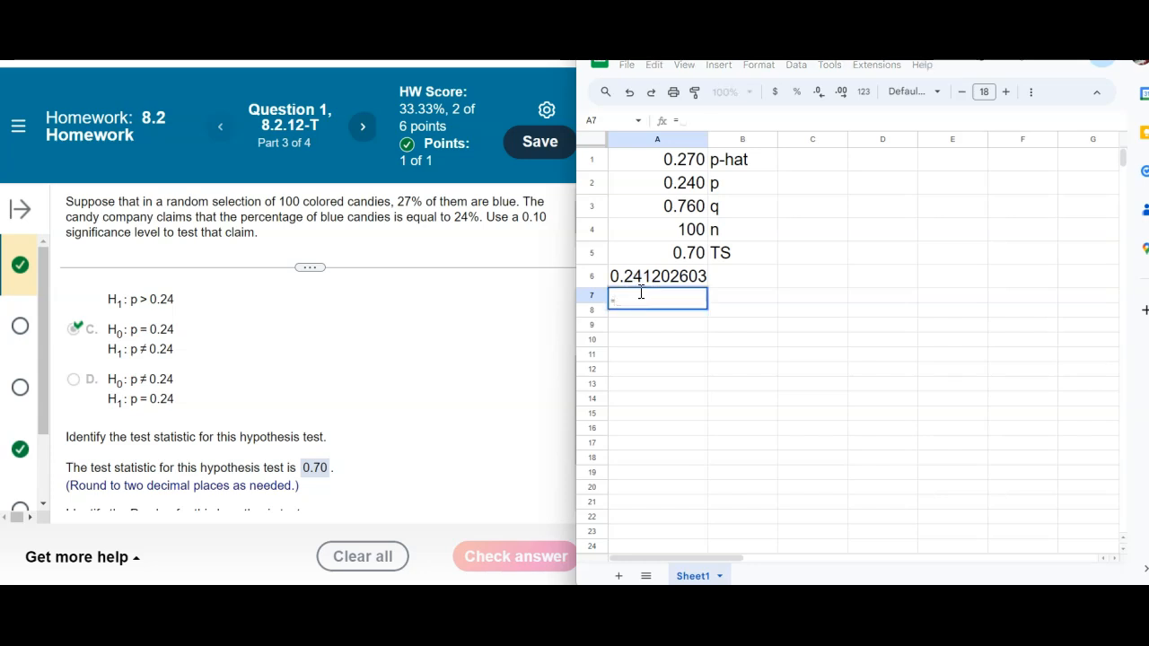
click(641, 272)
text(*2)
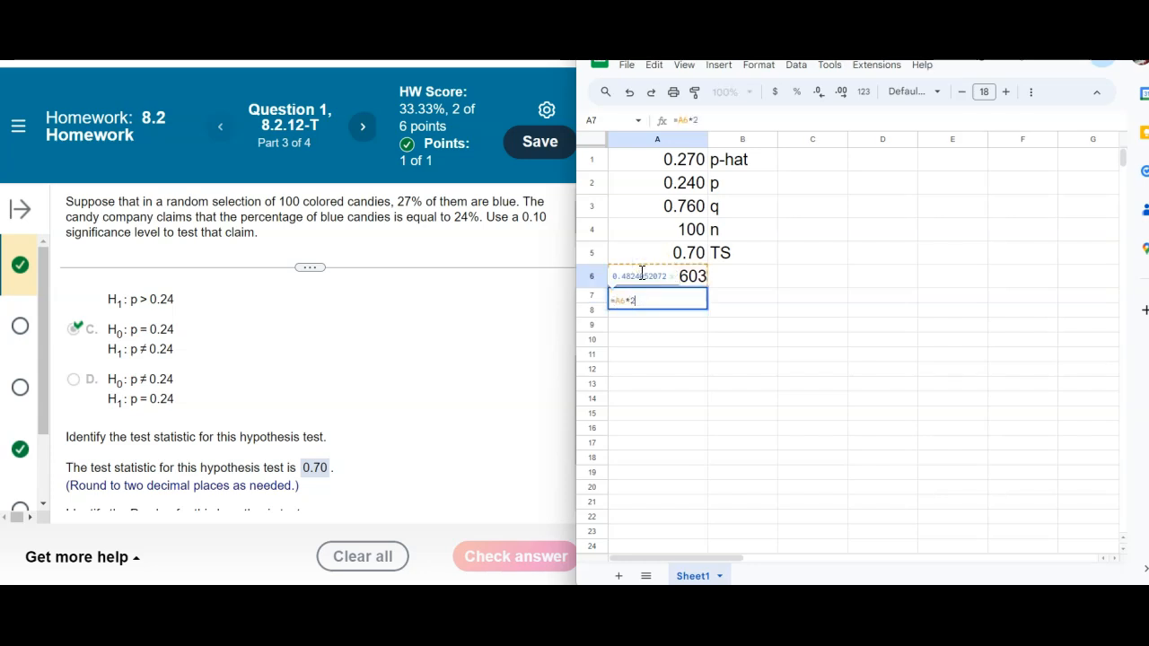
click(661, 303)
Step: Check the rounding required for the P-value and reduce A7 to three decimal places
click(438, 426)
scroll(538, 453, down, 1)
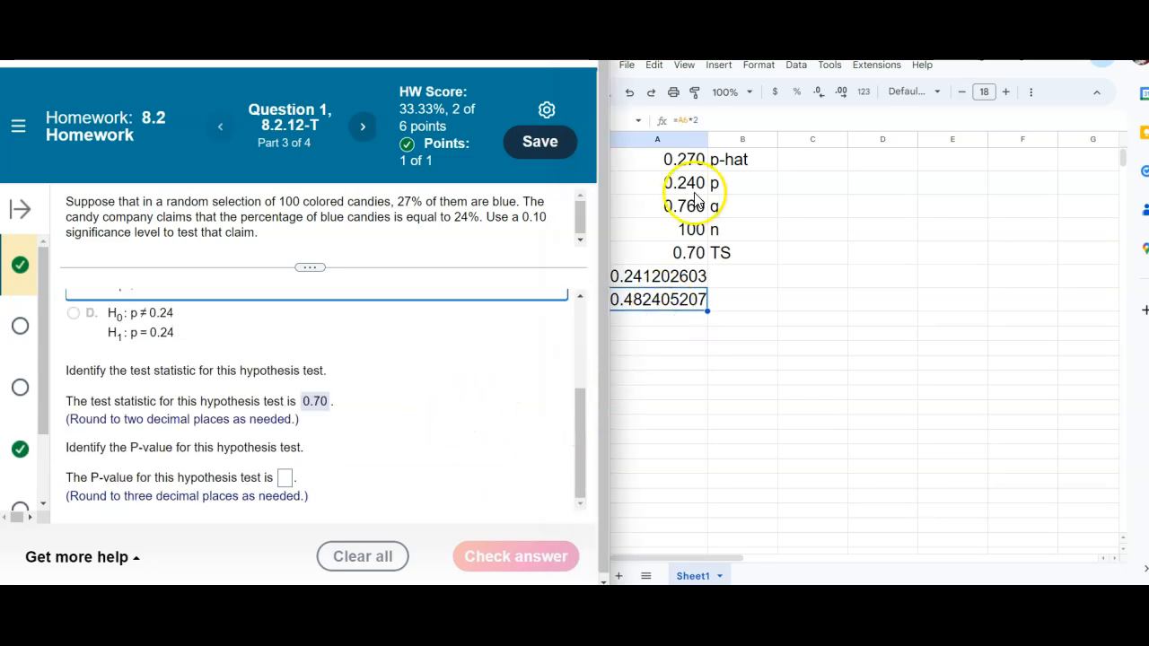
click(816, 92)
click(817, 92)
click(816, 94)
click(817, 94)
click(817, 92)
click(816, 93)
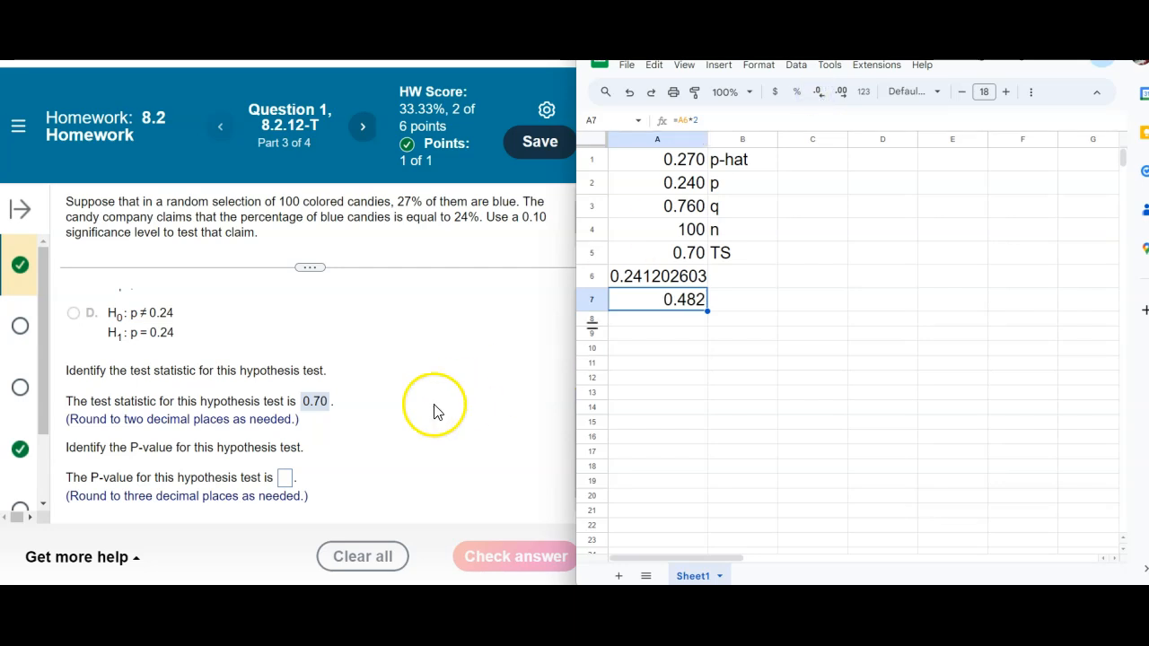
Step: Enter 0.482 as the P-value for the hypothesis test and submit the answer
click(285, 478)
text(0.482)
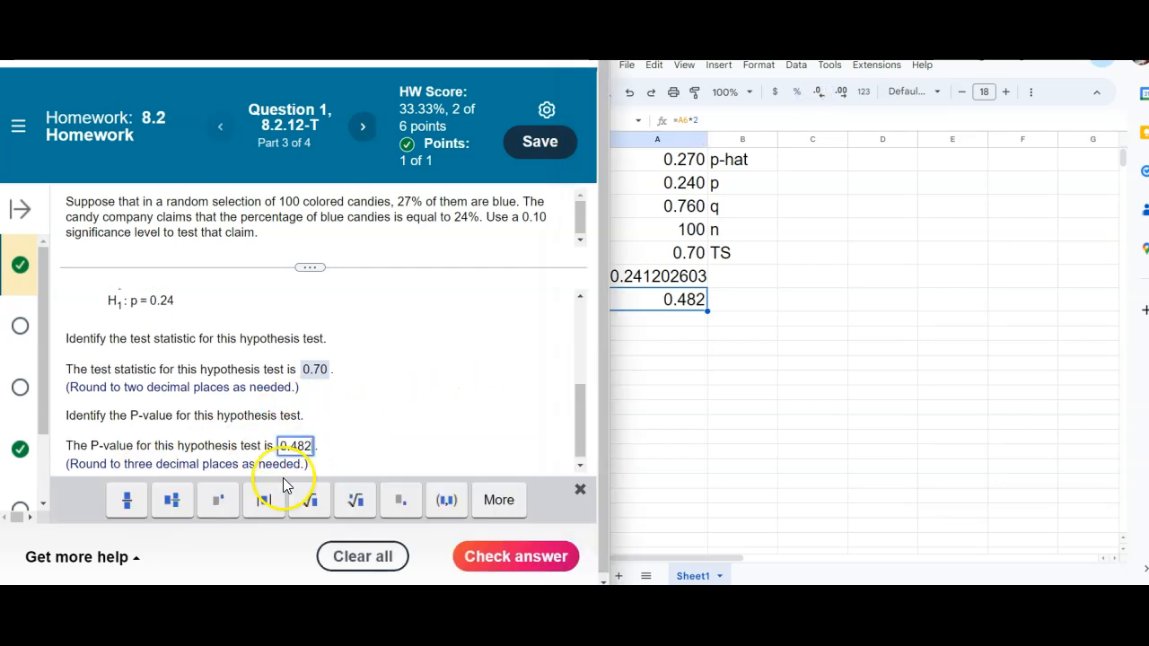
key(Return)
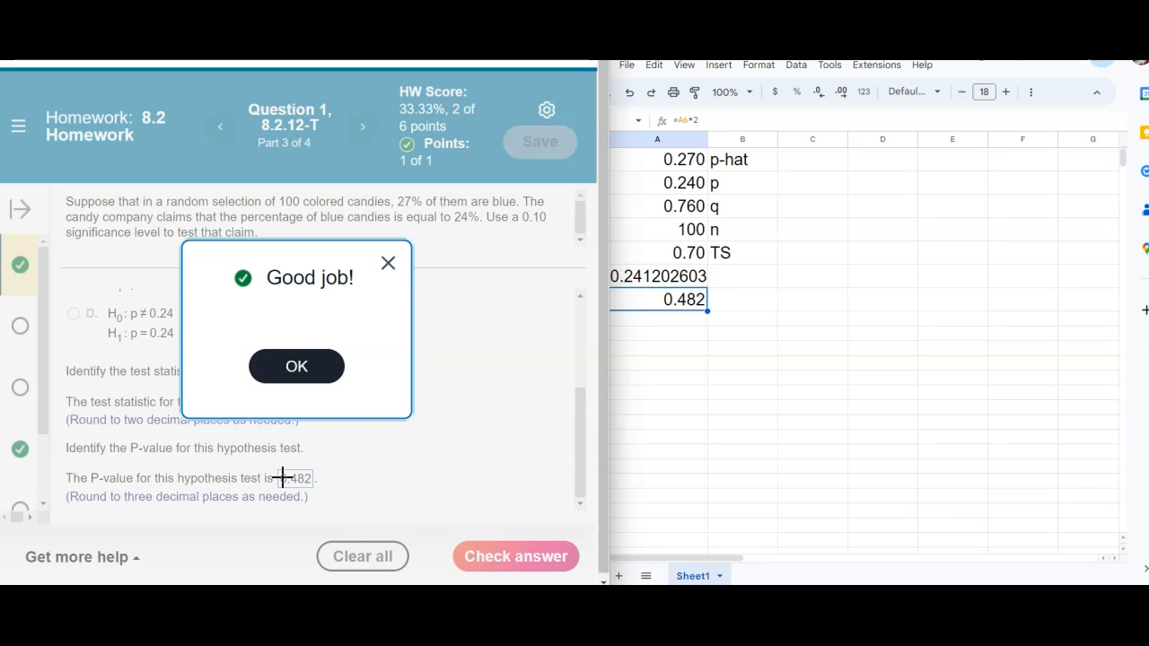
Step: Sketch a bell curve with a centre line and two shaded tails over the empty part of the sheet
drag(727, 438, 1063, 433)
mouse_move(734, 426)
mouse_down()
mouse_move(908, 270)
mouse_move(1087, 414)
mouse_up()
click(1051, 105)
click(903, 377)
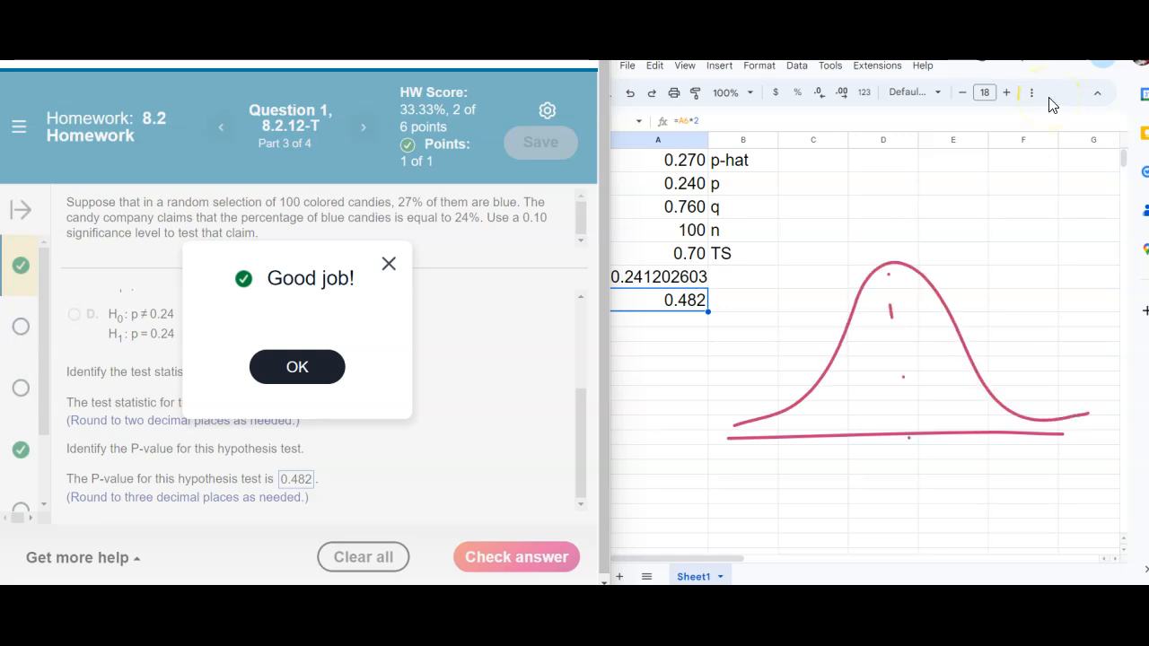
drag(903, 401, 906, 427)
mouse_move(813, 397)
mouse_down()
mouse_move(822, 433)
mouse_move(751, 424)
mouse_move(808, 427)
mouse_move(815, 401)
mouse_move(754, 422)
mouse_move(783, 424)
mouse_up()
mouse_move(786, 352)
mouse_down()
mouse_move(1023, 341)
mouse_move(1010, 364)
mouse_move(1043, 334)
mouse_up()
mouse_move(1084, 424)
mouse_down()
mouse_move(1007, 422)
mouse_move(1082, 429)
mouse_up()
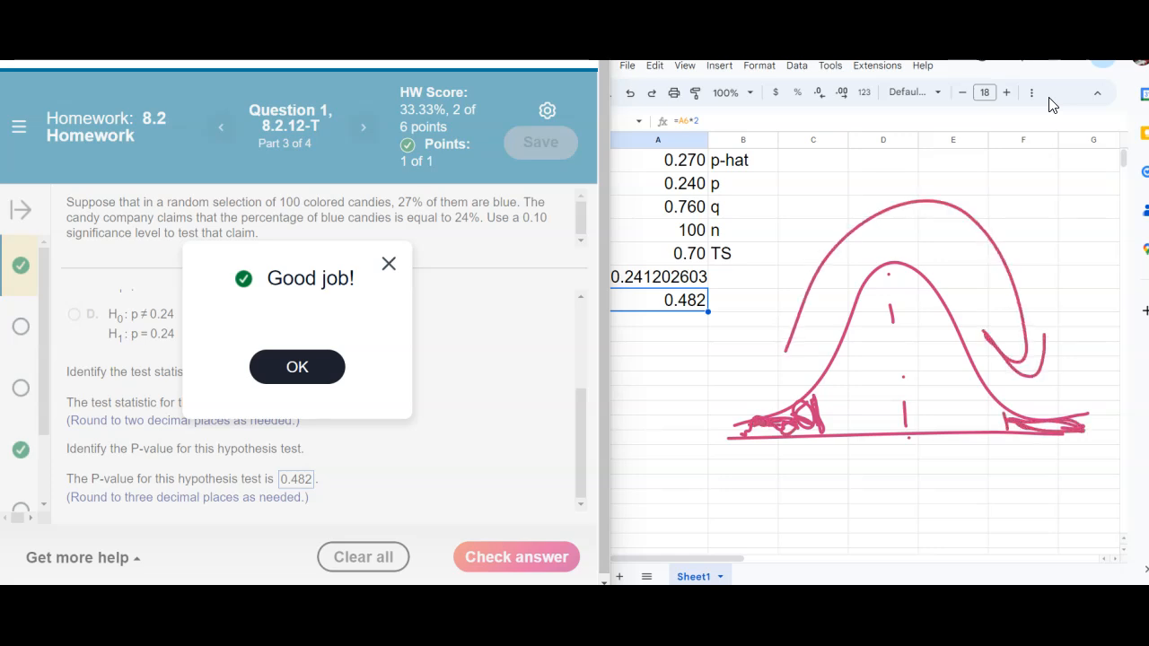
key(Escape)
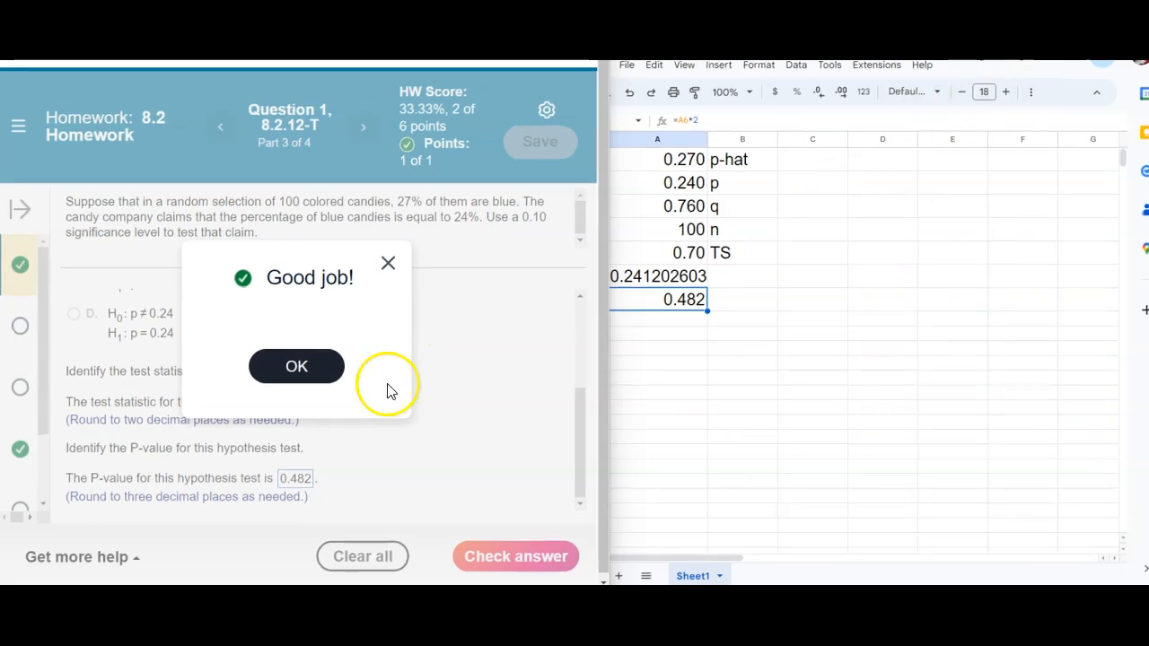
Step: Continue to part 4, choose conclusion B, fail to reject H0 with not sufficient evidence, and submit the answer
click(325, 368)
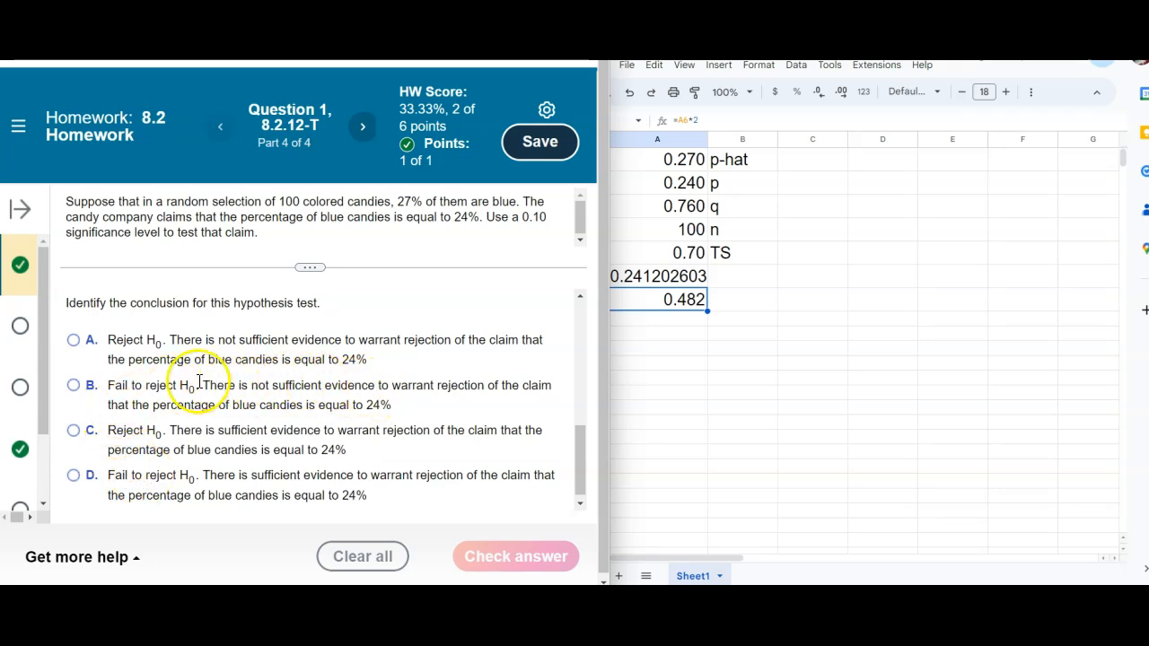
click(74, 385)
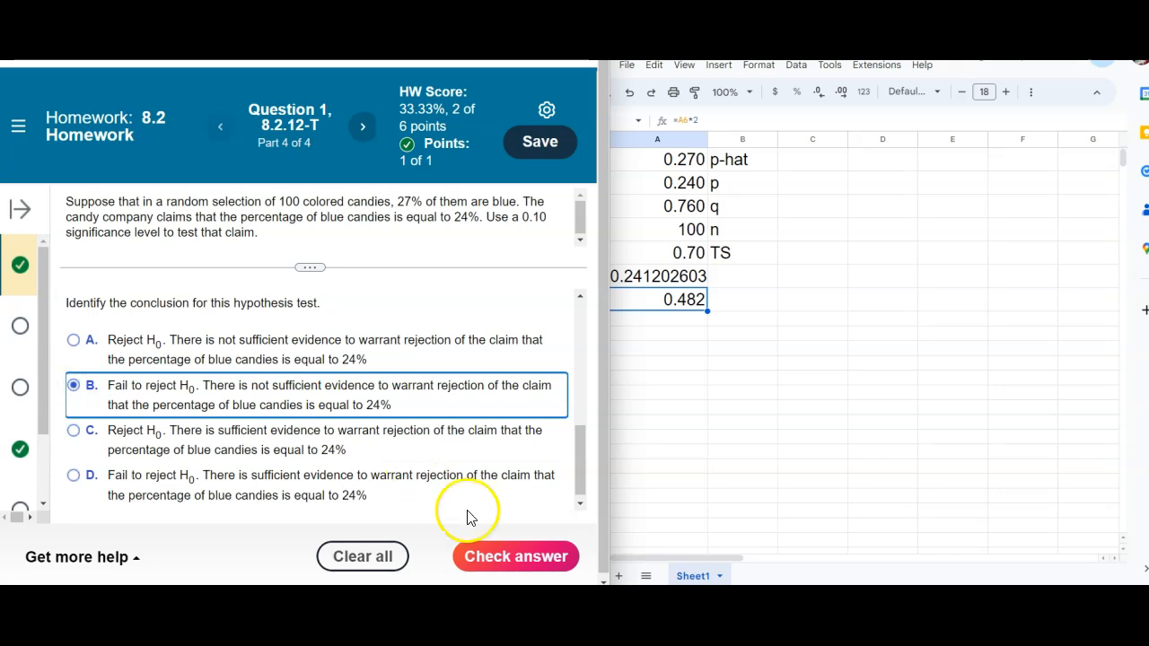
click(486, 557)
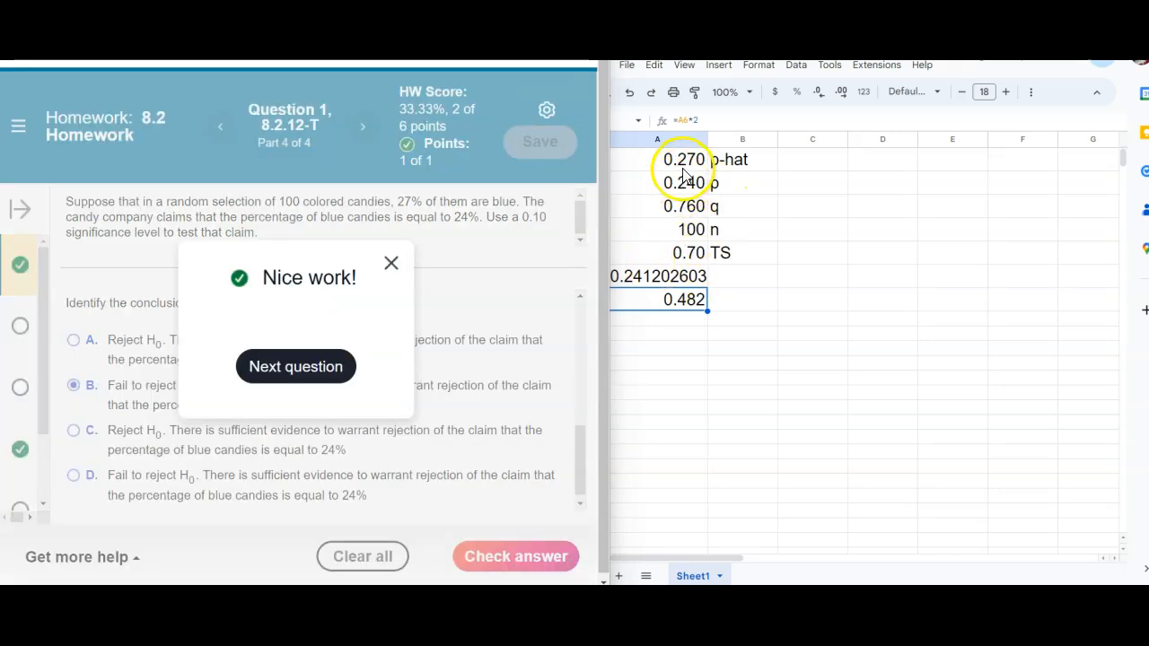
Step: Switch to the MAT 152 formulas PDF to view the Ch. 8 one-population test statistics
mouse_move(786, 599)
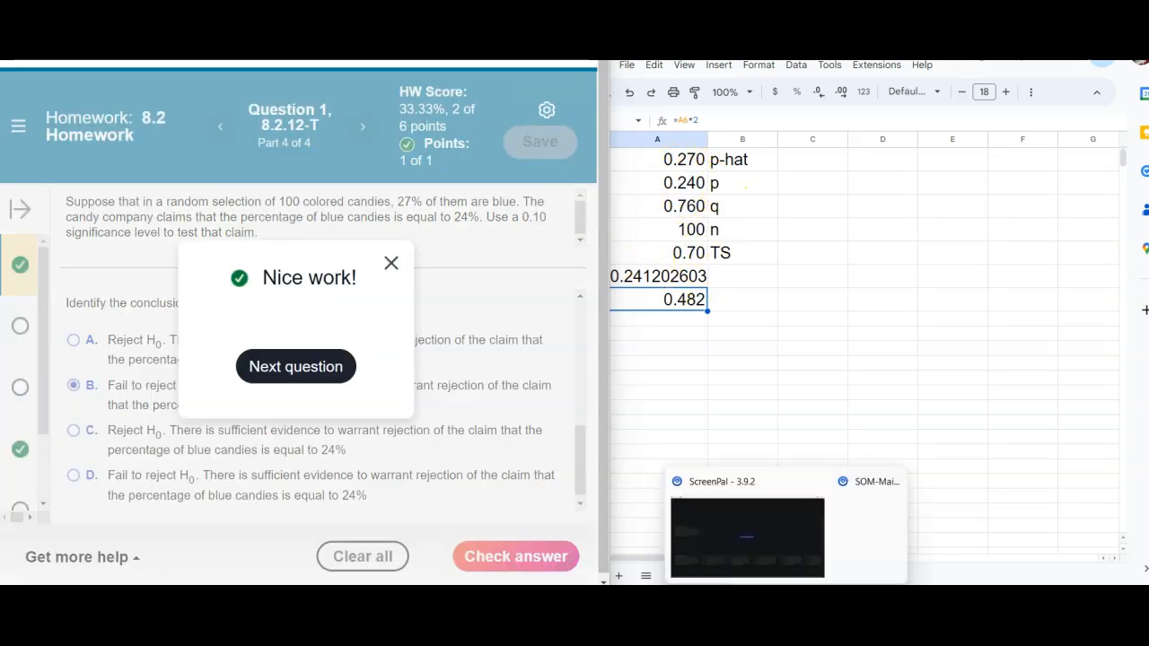
click(821, 599)
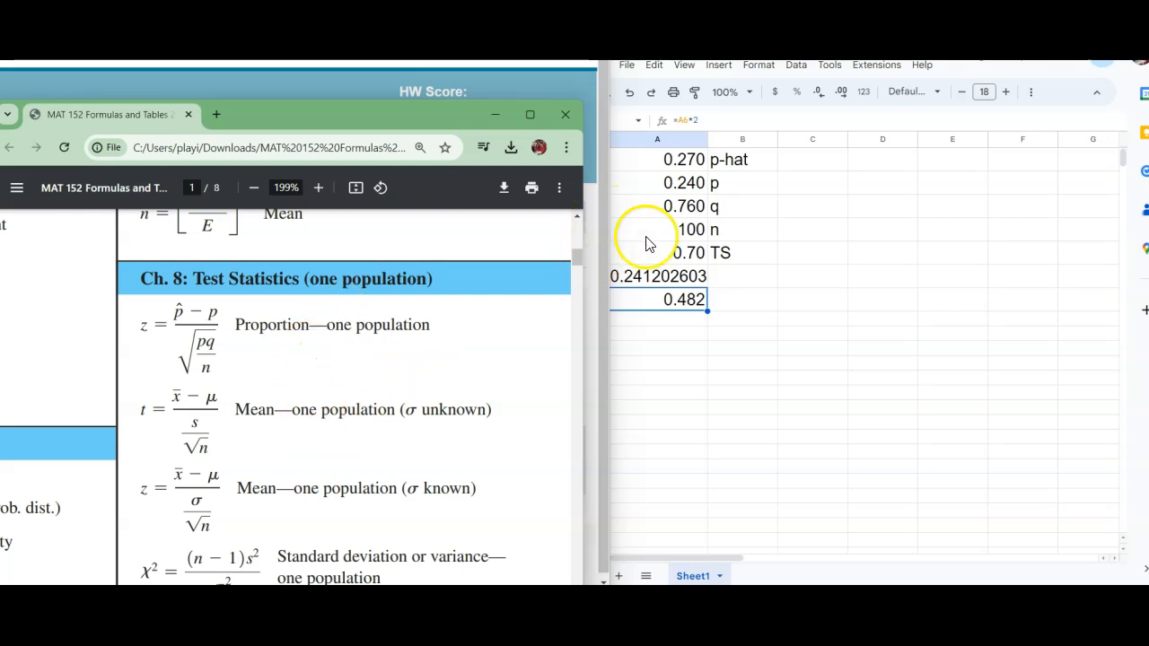